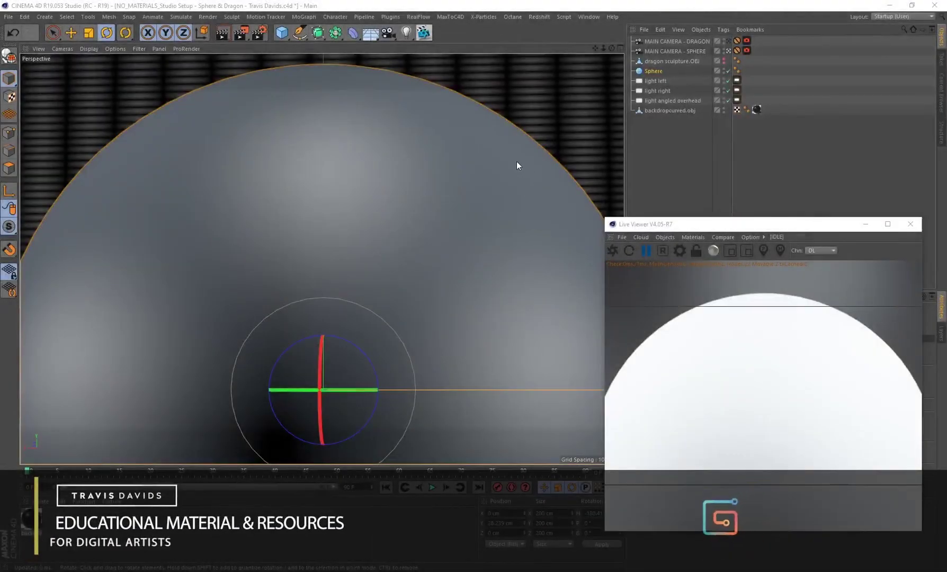
Return to the sphere camera and create a new Octane Material in the Material Manager.
{"action": "left_click", "coordinate": [729, 51]}
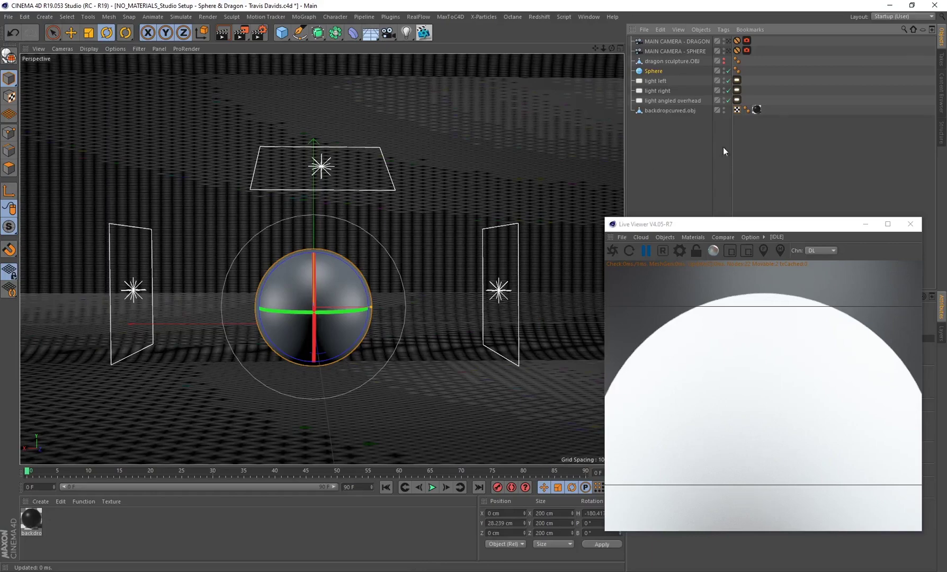
{"action": "left_click", "coordinate": [728, 50]}
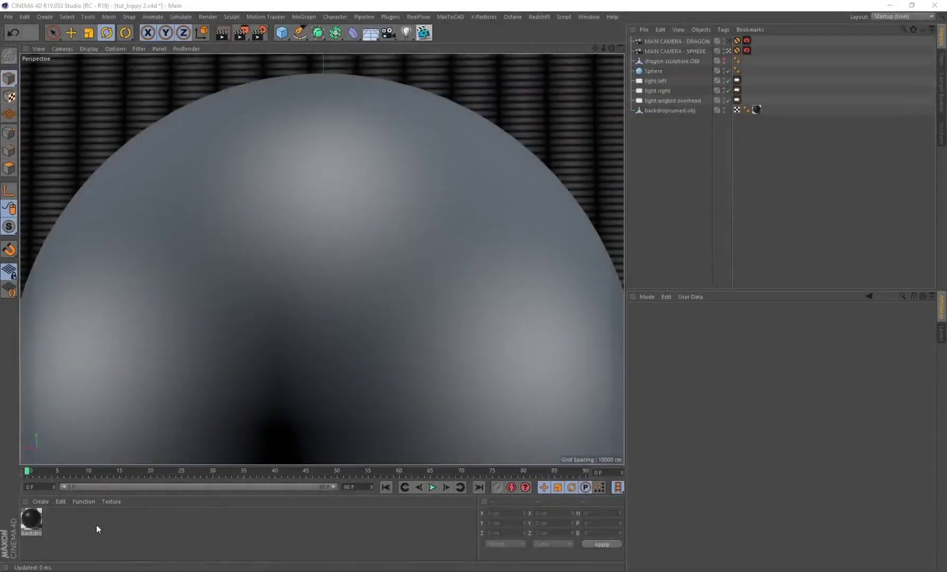
{"action": "left_click", "coordinate": [37, 504]}
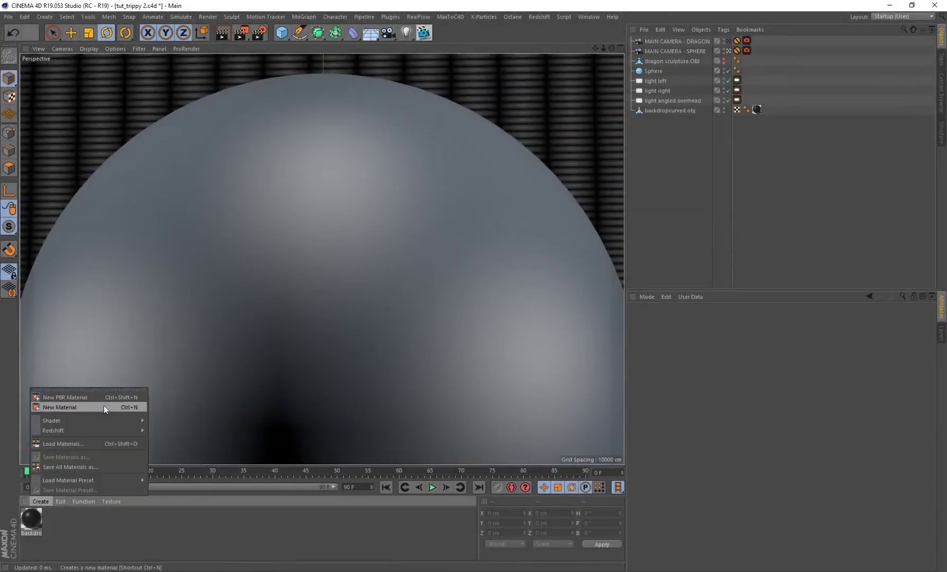
{"action": "mouse_move", "coordinate": [139, 418]}
{"action": "mouse_move", "coordinate": [183, 408]}
{"action": "left_click", "coordinate": [259, 417]}
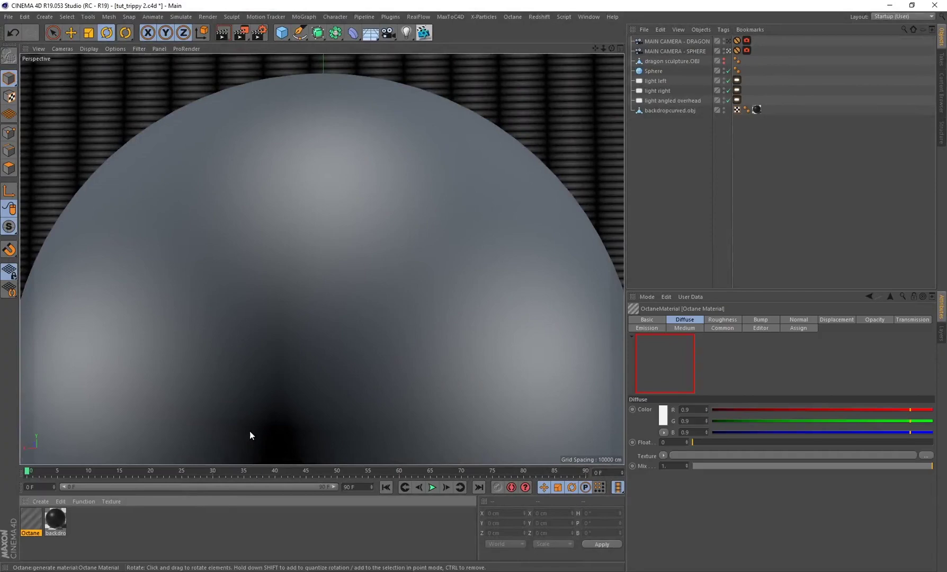
Apply the new material to the sphere and switch its type to Universal.
{"action": "left_click_drag", "start_coordinate": [59, 514], "coordinate": [299, 345]}
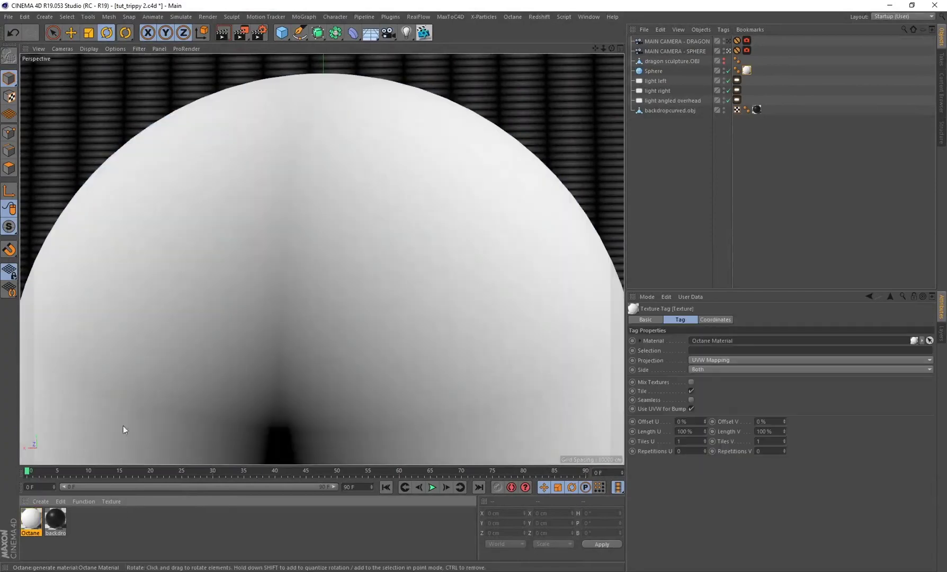
{"action": "double_click", "coordinate": [31, 519]}
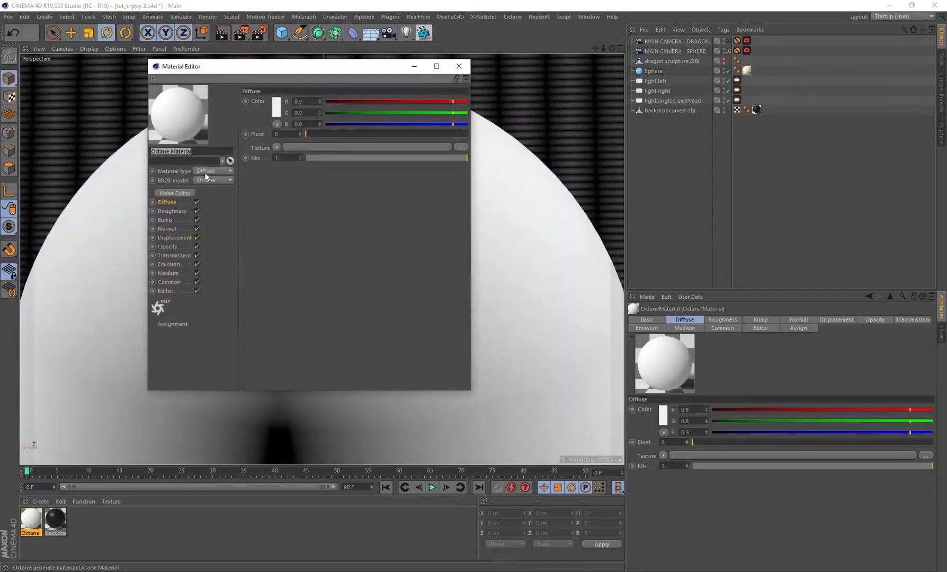
{"action": "left_click", "coordinate": [206, 170]}
{"action": "left_click", "coordinate": [209, 230]}
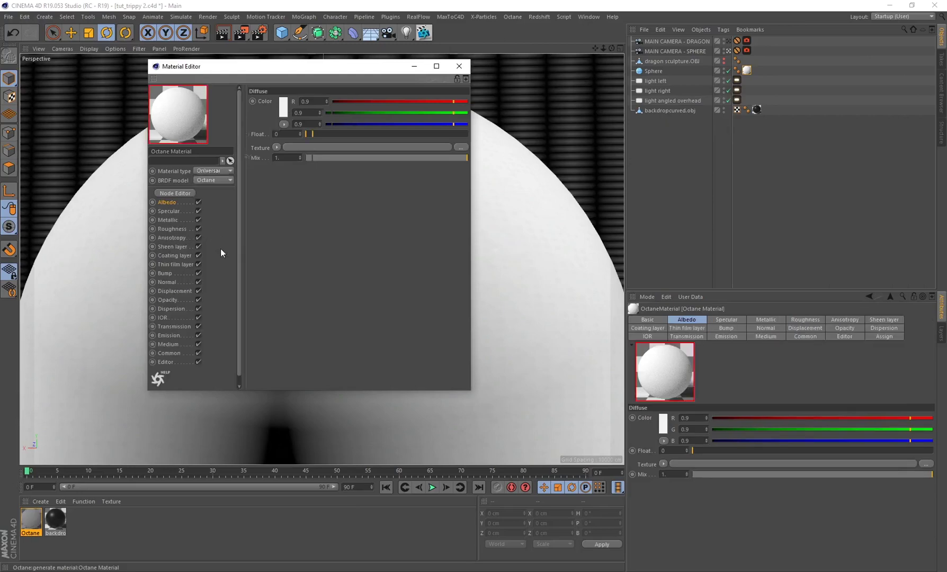
Open the material's Node Editor and the Octane Live Viewer window.
{"action": "left_click", "coordinate": [175, 194]}
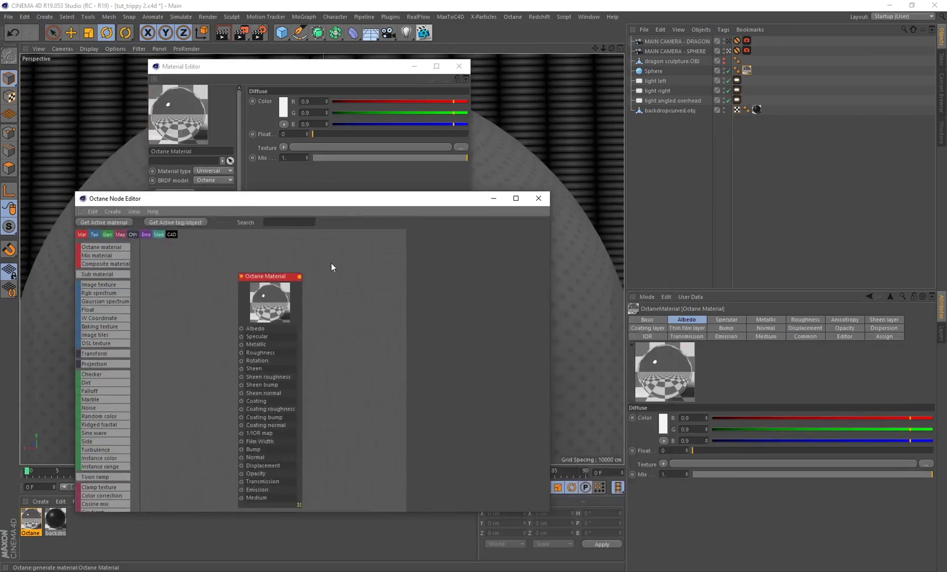
{"action": "left_click", "coordinate": [391, 16]}
{"action": "mouse_move", "coordinate": [434, 44]}
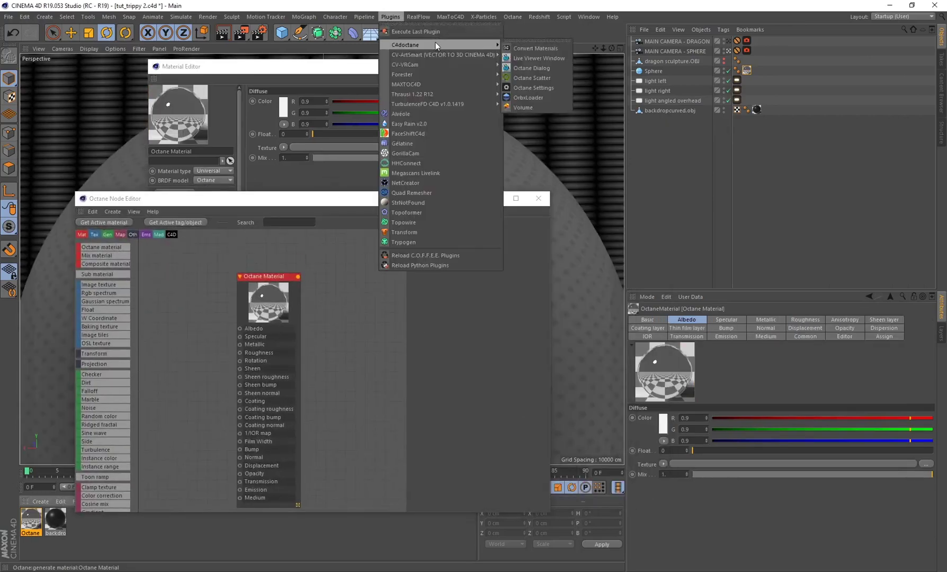
{"action": "left_click", "coordinate": [526, 55]}
{"action": "left_click_drag", "start_coordinate": [298, 191], "coordinate": [683, 232]}
{"action": "left_click", "coordinate": [606, 252]}
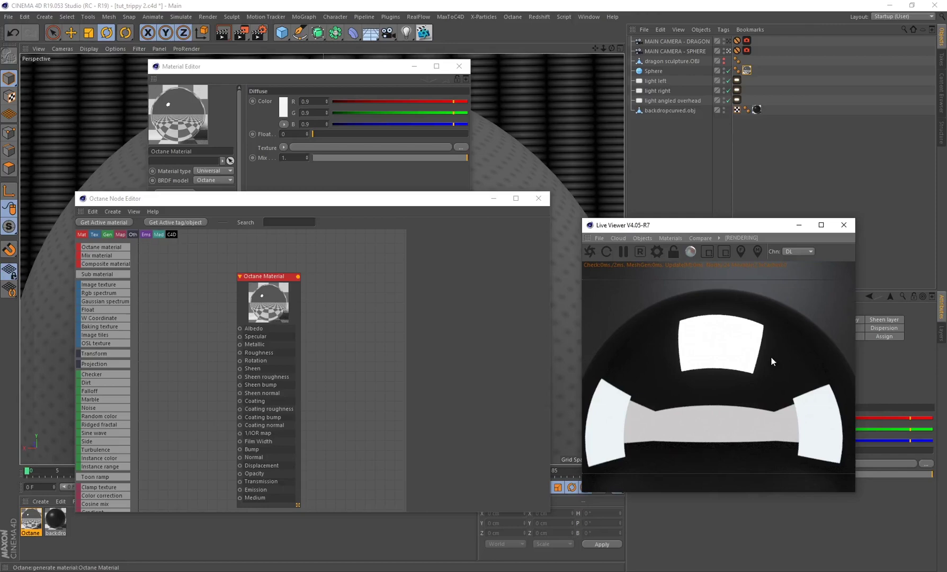
Arrange the Live Viewer beside the node graph and position the Octane Material node.
{"action": "left_click_drag", "start_coordinate": [631, 226], "coordinate": [683, 232]}
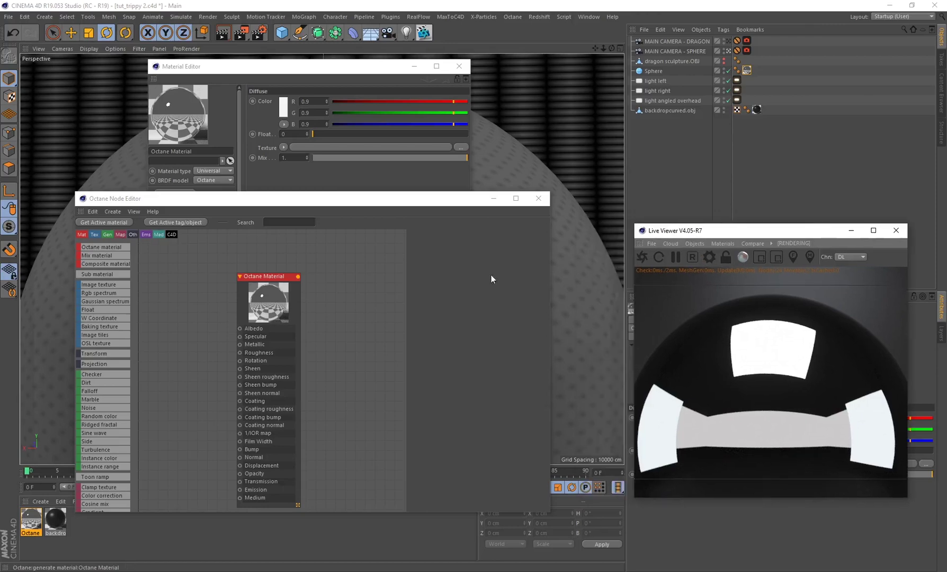
{"action": "left_click_drag", "start_coordinate": [272, 308], "coordinate": [300, 303]}
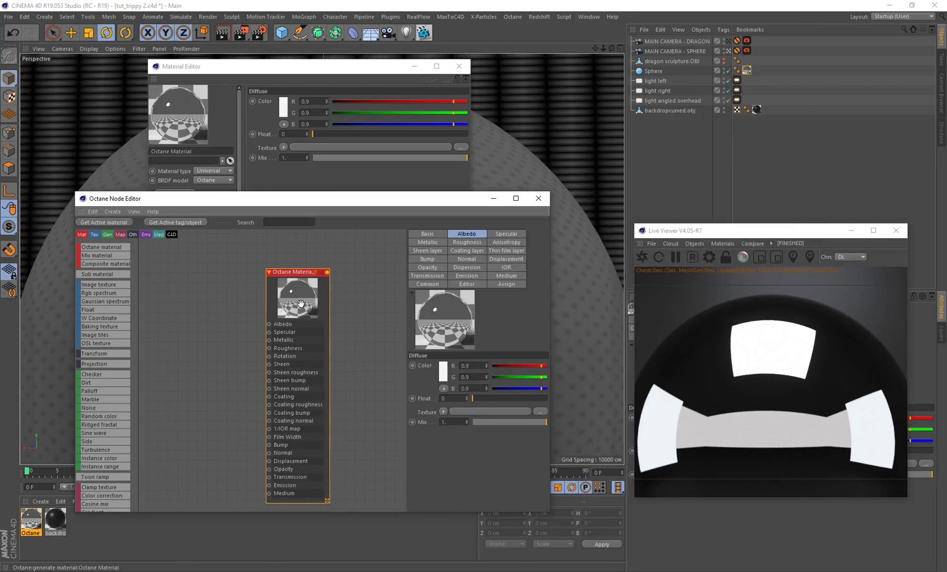
{"action": "left_click_drag", "start_coordinate": [300, 303], "coordinate": [295, 294]}
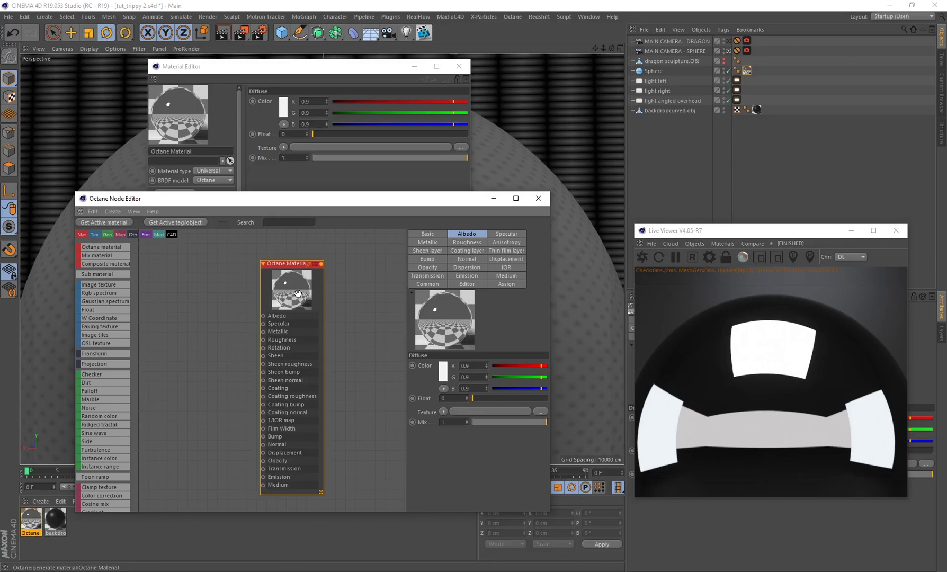
{"action": "left_click_drag", "start_coordinate": [283, 289], "coordinate": [289, 290]}
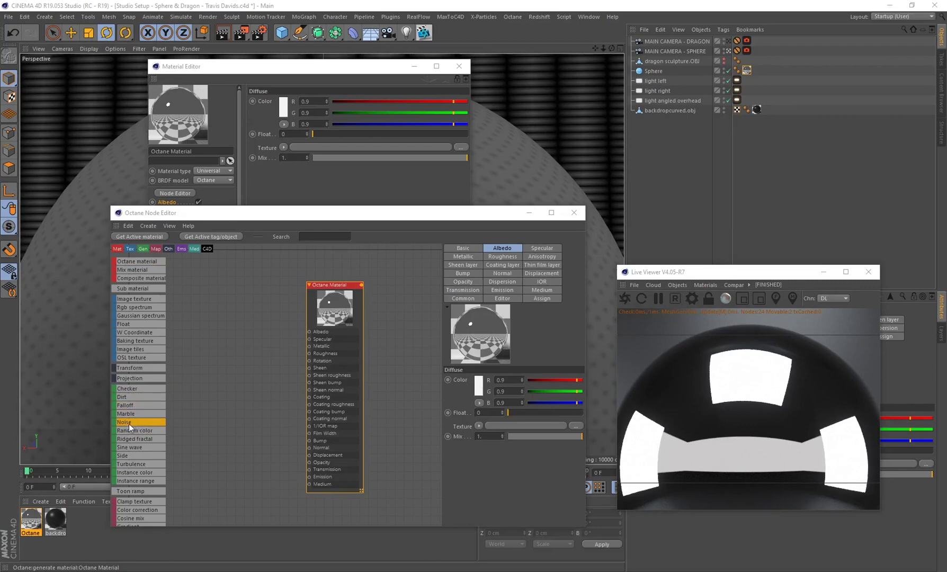
Add a Noise texture node and wire it to the material's Albedo and Film Width.
{"action": "left_click_drag", "start_coordinate": [126, 423], "coordinate": [213, 440]}
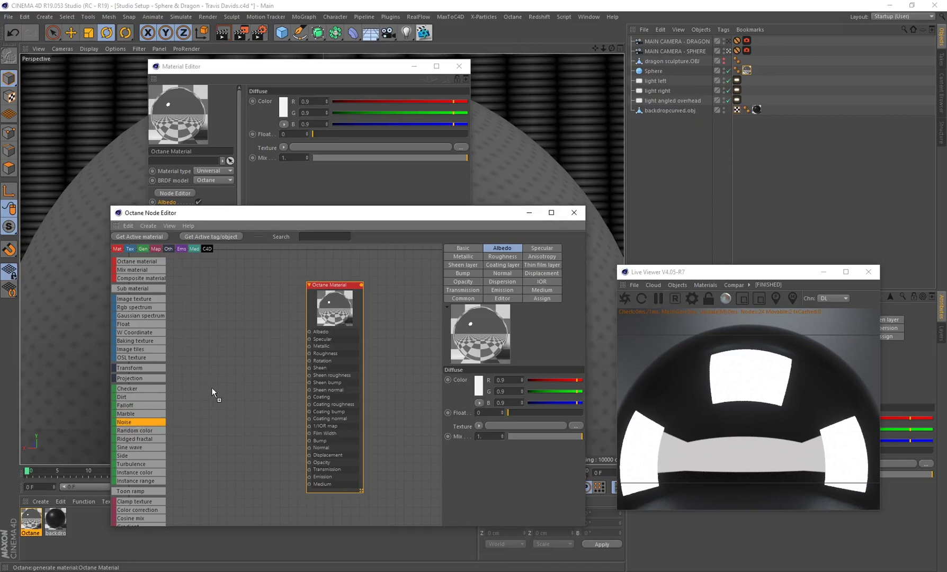
{"action": "left_click_drag", "start_coordinate": [212, 388], "coordinate": [312, 337]}
{"action": "left_click_drag", "start_coordinate": [239, 381], "coordinate": [311, 437]}
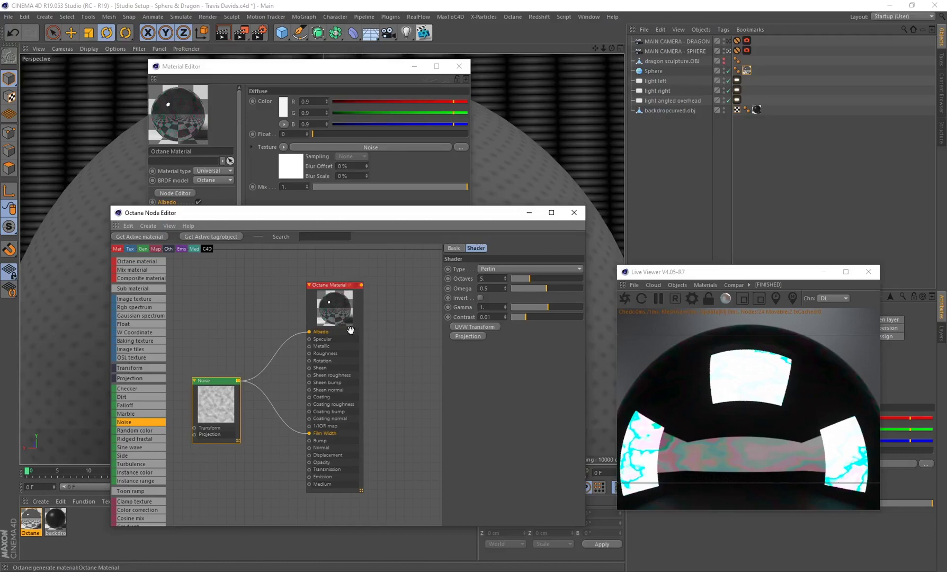
Set the material's roughness Float to 0.76.
{"action": "left_click", "coordinate": [337, 295]}
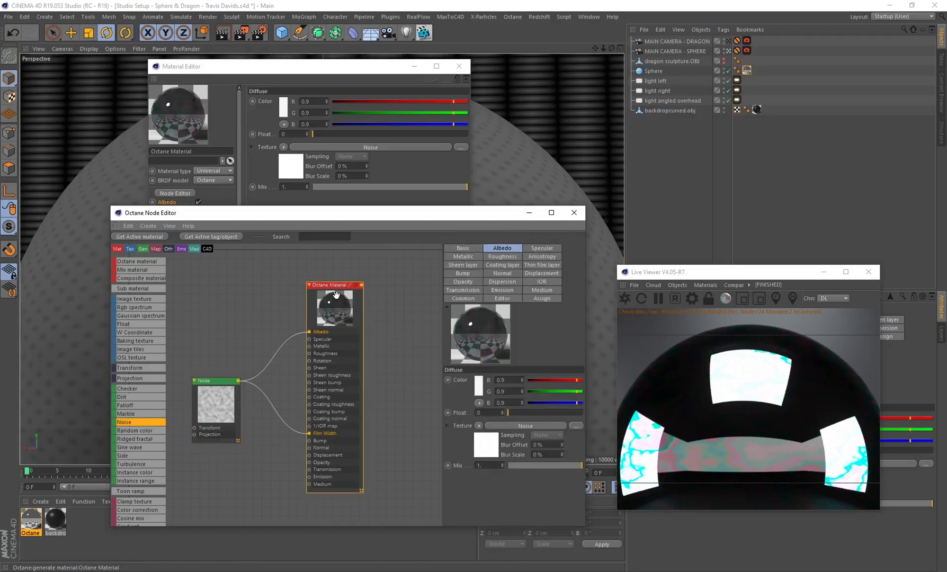
{"action": "left_click", "coordinate": [503, 257]}
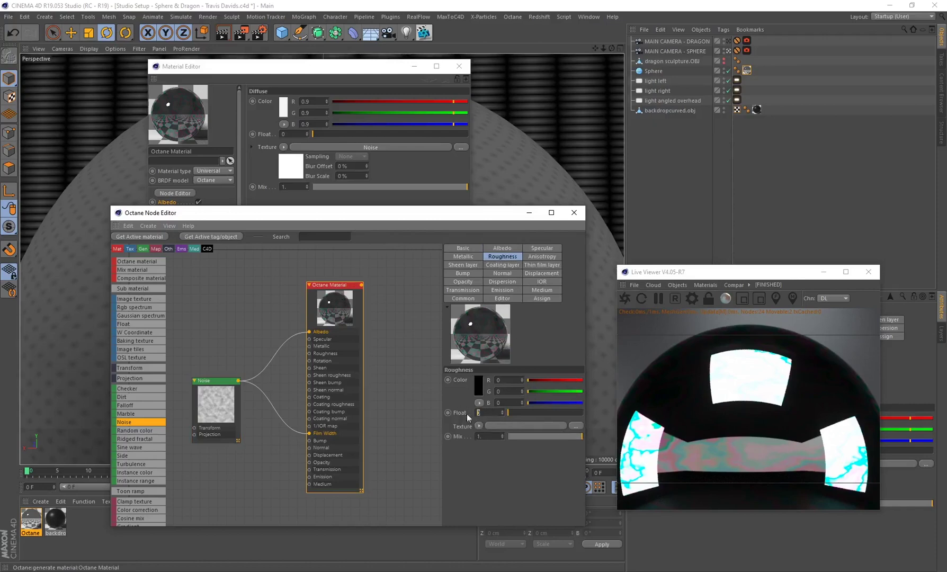
{"action": "type", "text": "0.76"}
{"action": "key", "text": "Return"}
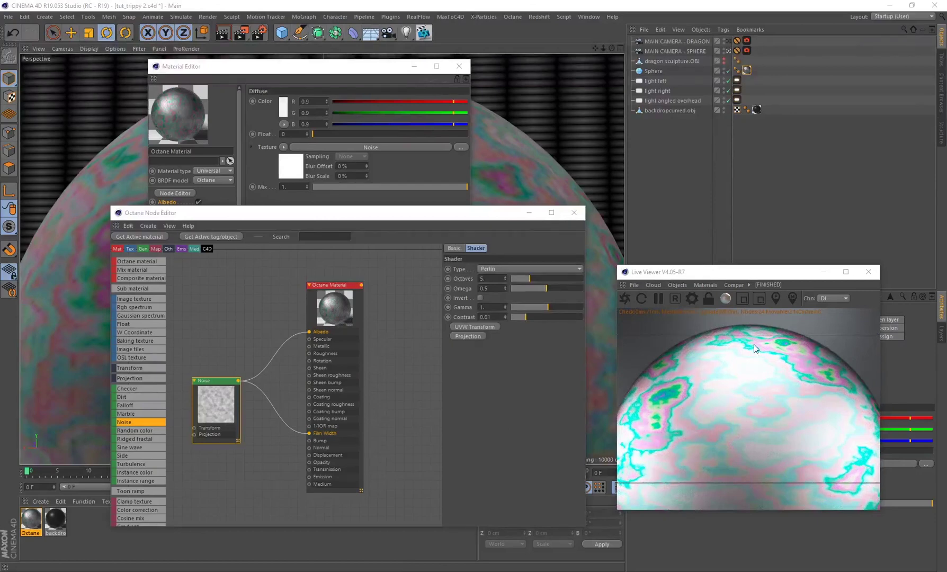
Set the Noise node's type to Turbulence and its Omega to 0.
{"action": "left_click", "coordinate": [223, 406]}
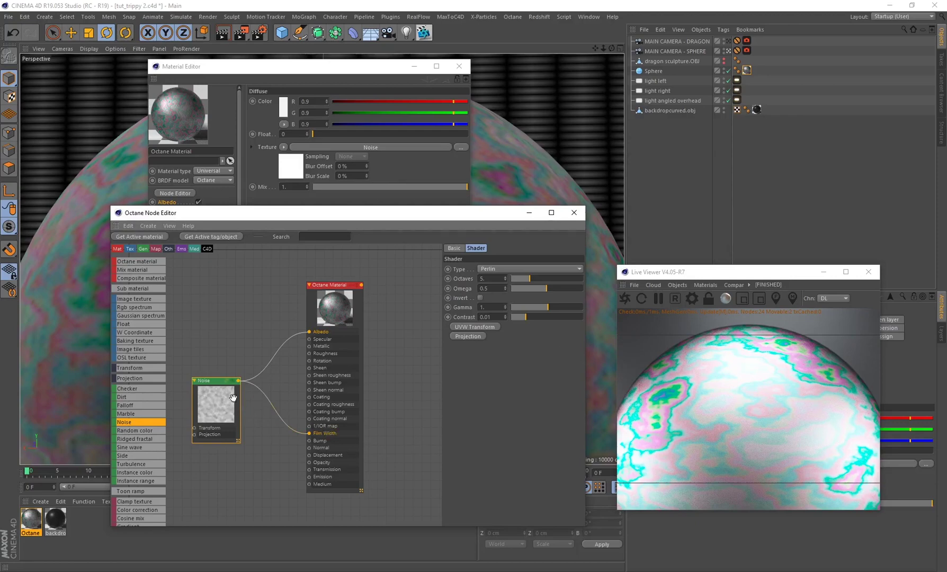
{"action": "left_click", "coordinate": [501, 269]}
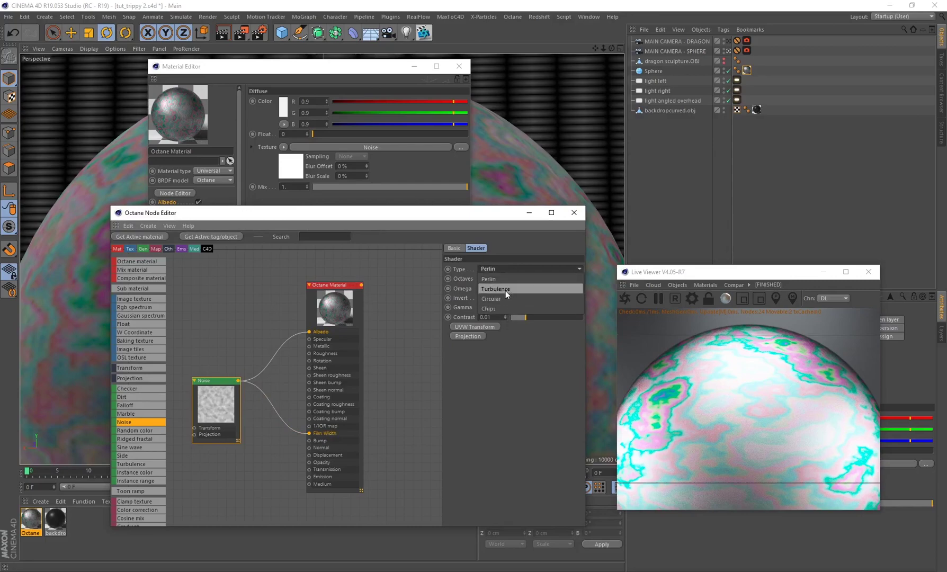
{"action": "left_click", "coordinate": [505, 290]}
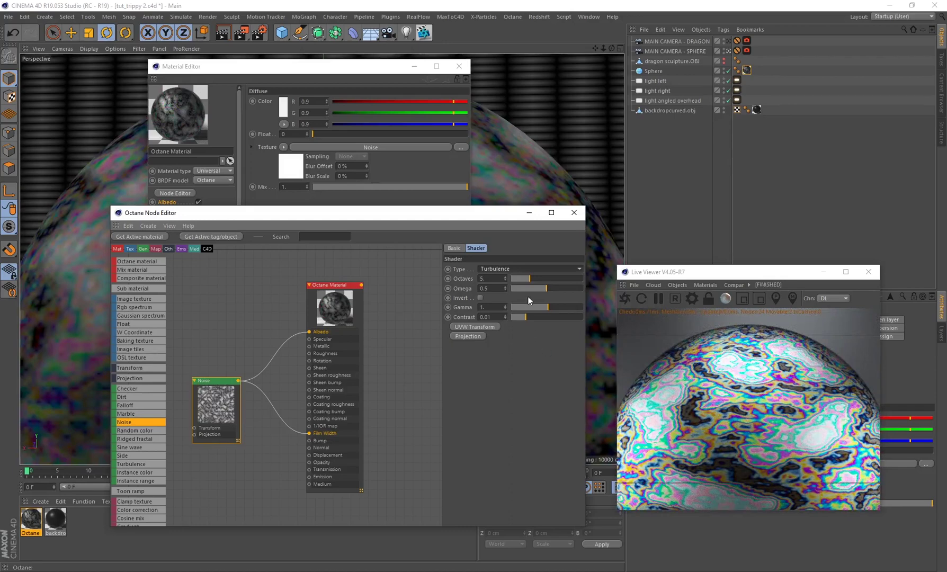
{"action": "left_click", "coordinate": [512, 269]}
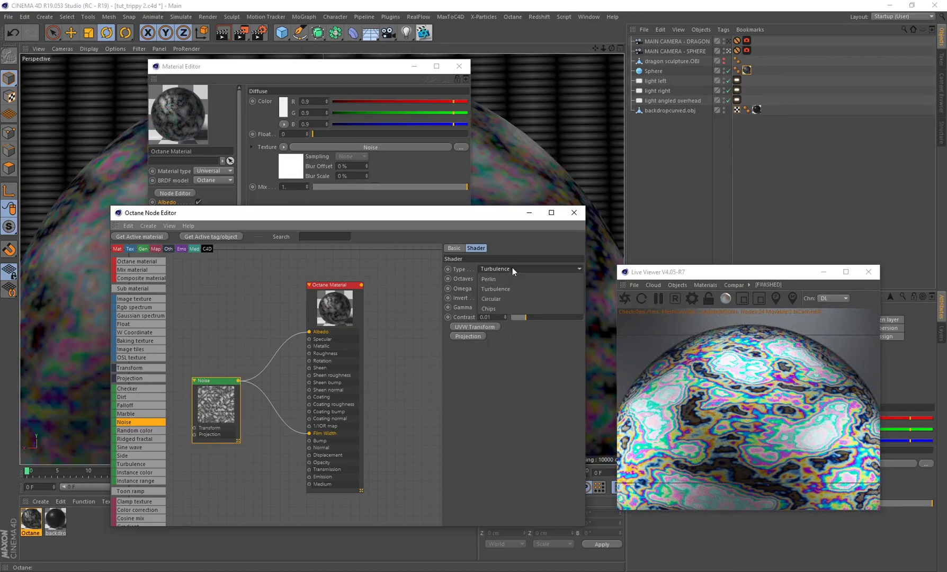
{"action": "left_click", "coordinate": [508, 381]}
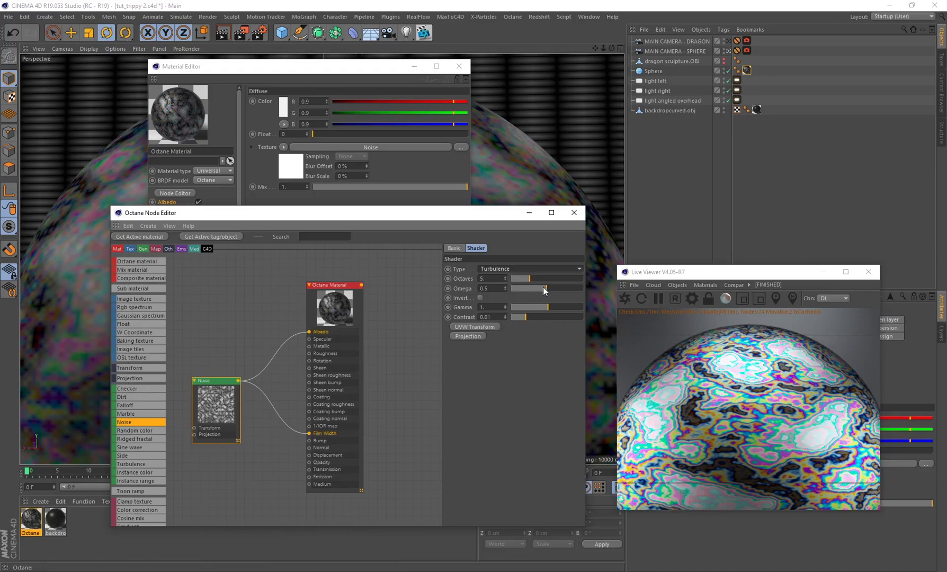
{"action": "mouse_move", "coordinate": [544, 288]}
{"action": "left_mouse_down"}
{"action": "mouse_move", "coordinate": [508, 290]}
{"action": "mouse_move", "coordinate": [548, 288]}
{"action": "left_mouse_up"}
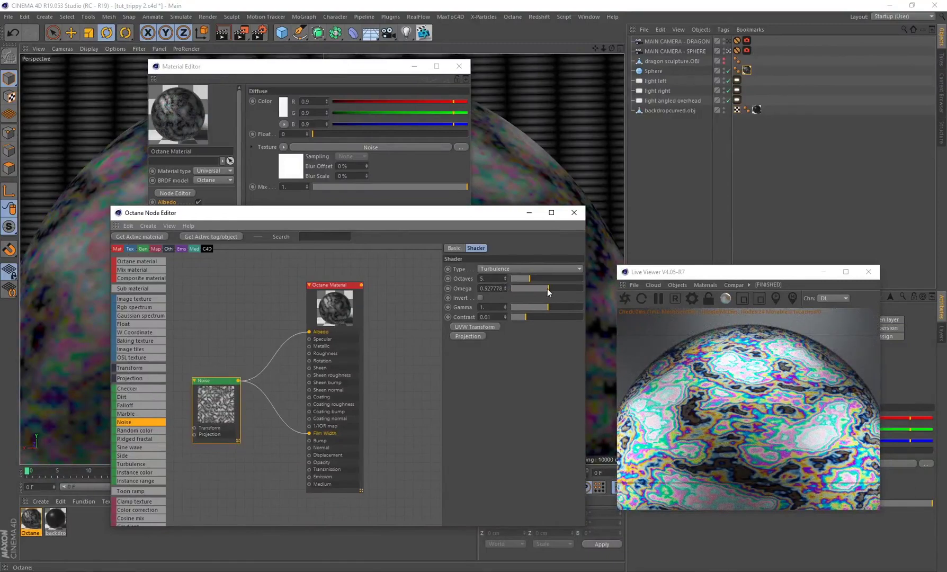
{"action": "left_click_drag", "start_coordinate": [547, 288], "coordinate": [505, 291]}
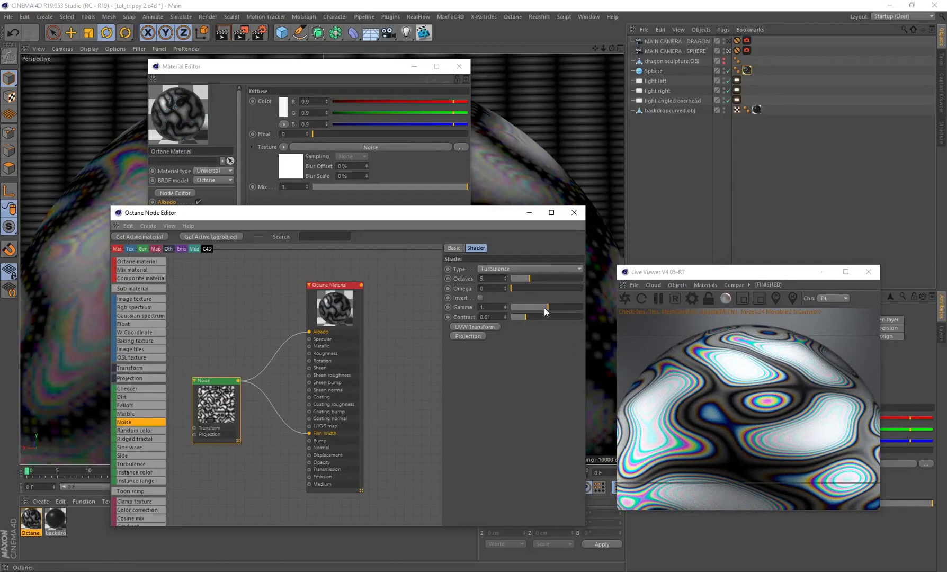
Set the noise Gamma to 0.46.
{"action": "mouse_move", "coordinate": [544, 308]}
{"action": "left_mouse_down"}
{"action": "mouse_move", "coordinate": [573, 307]}
{"action": "mouse_move", "coordinate": [544, 304]}
{"action": "left_mouse_up"}
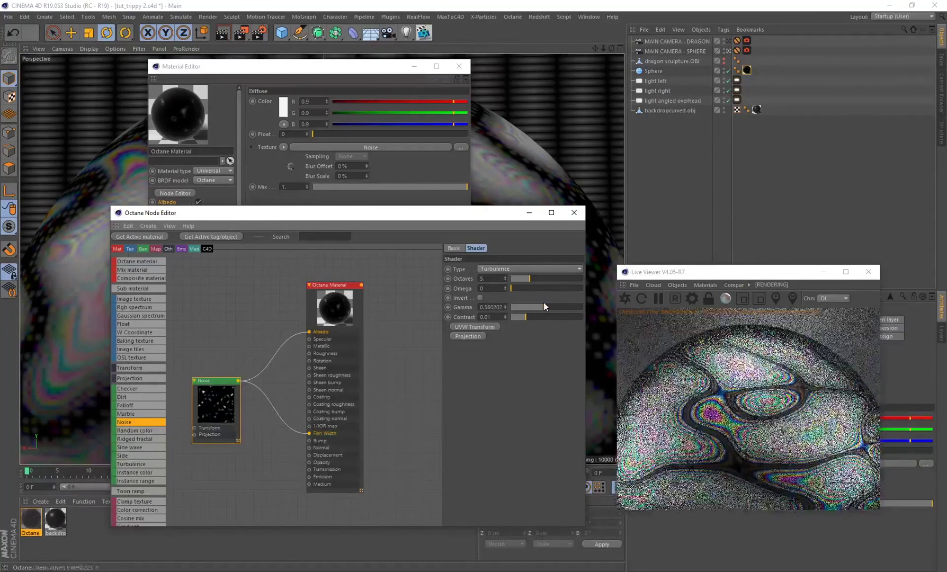
{"action": "left_click", "coordinate": [490, 308]}
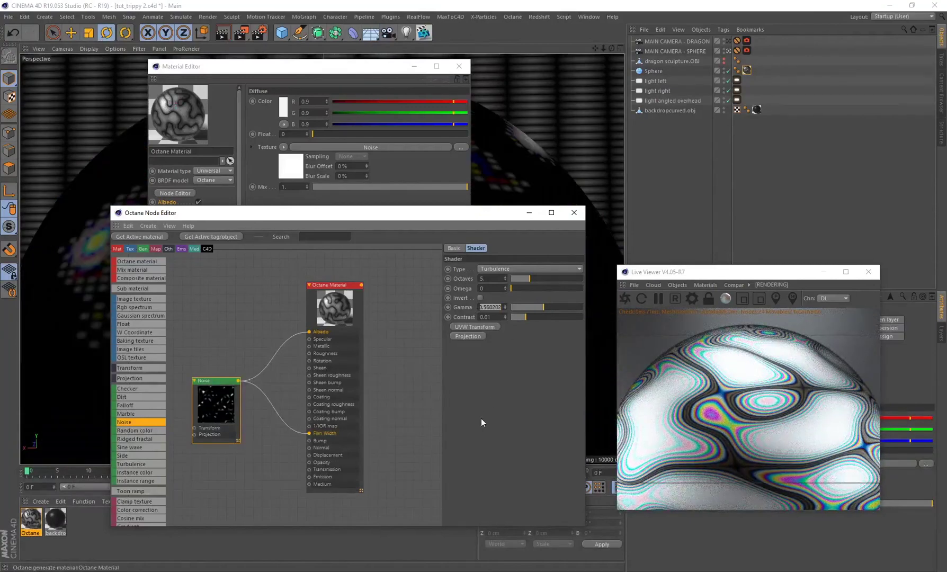
{"action": "type", "text": "0"}
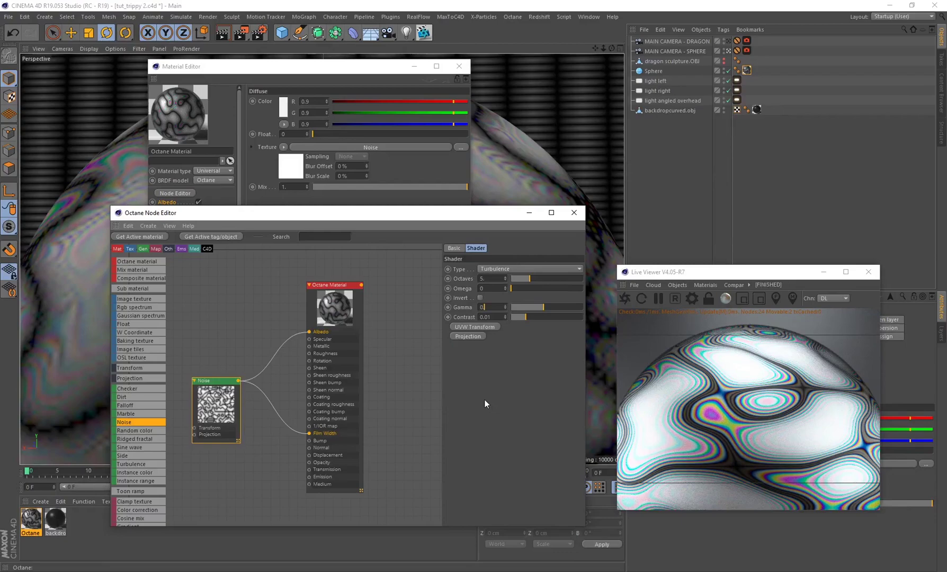
{"action": "type", "text": ".46"}
{"action": "key", "text": "Return"}
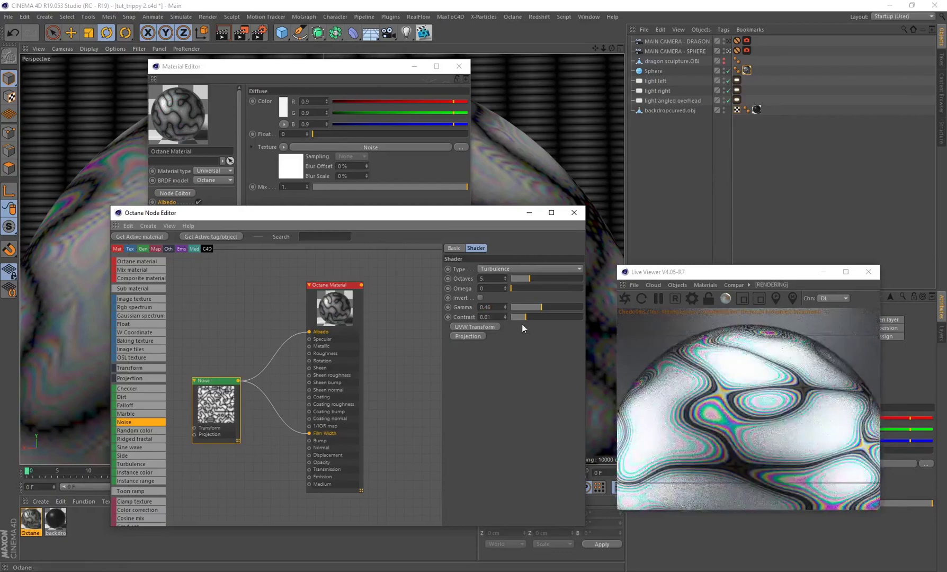
Set the noise Contrast to 0.03.
{"action": "left_click_drag", "start_coordinate": [528, 316], "coordinate": [567, 318]}
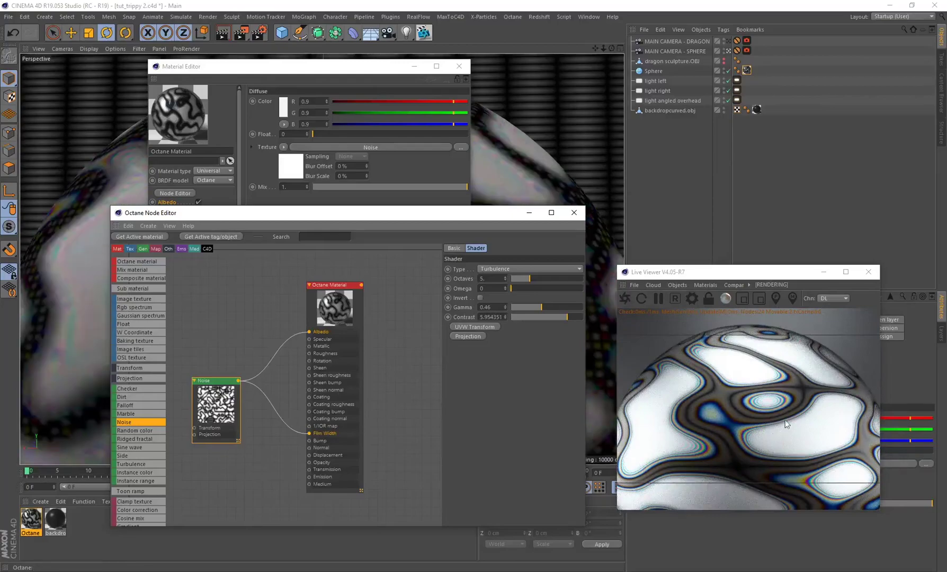
{"action": "left_click_drag", "start_coordinate": [564, 319], "coordinate": [545, 320]}
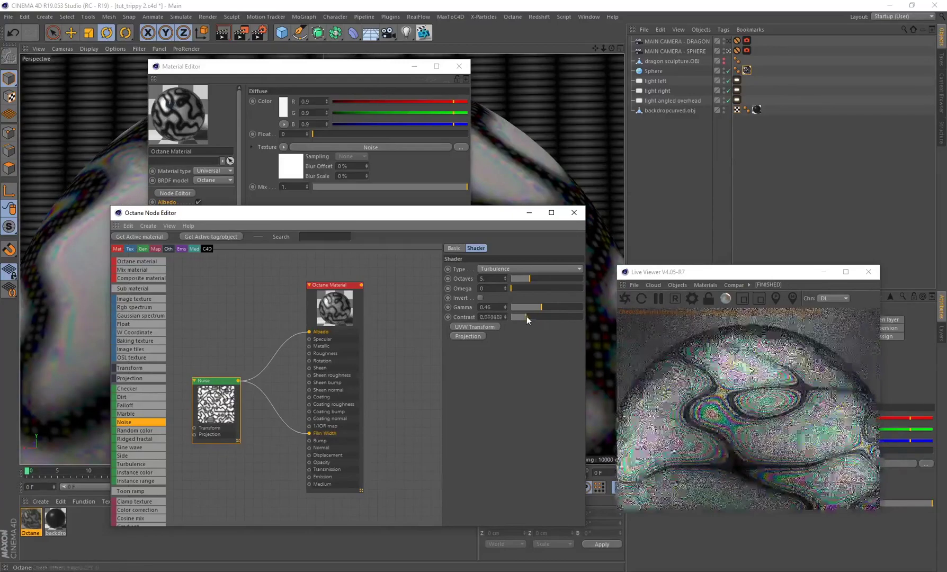
{"action": "left_click_drag", "start_coordinate": [527, 317], "coordinate": [531, 317]}
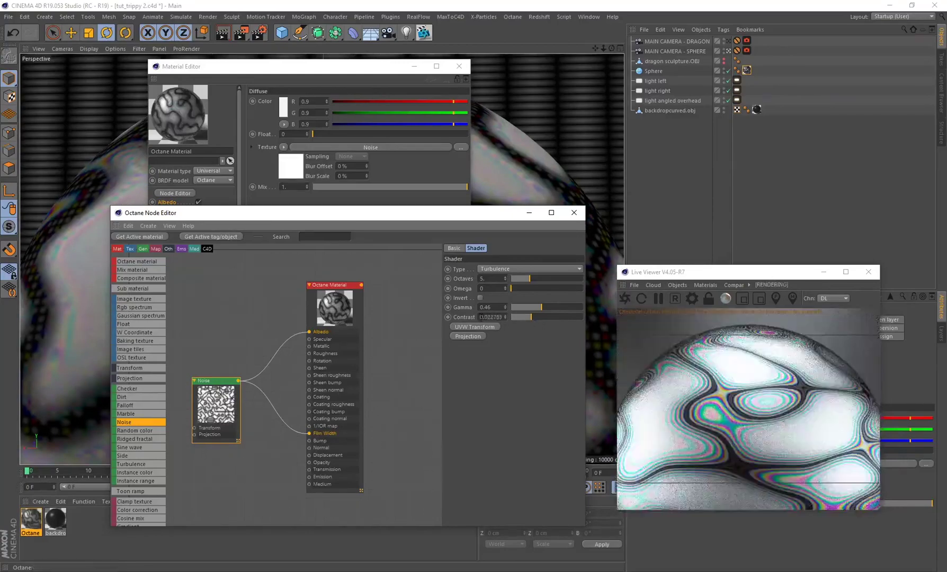
{"action": "type", "text": "0"}
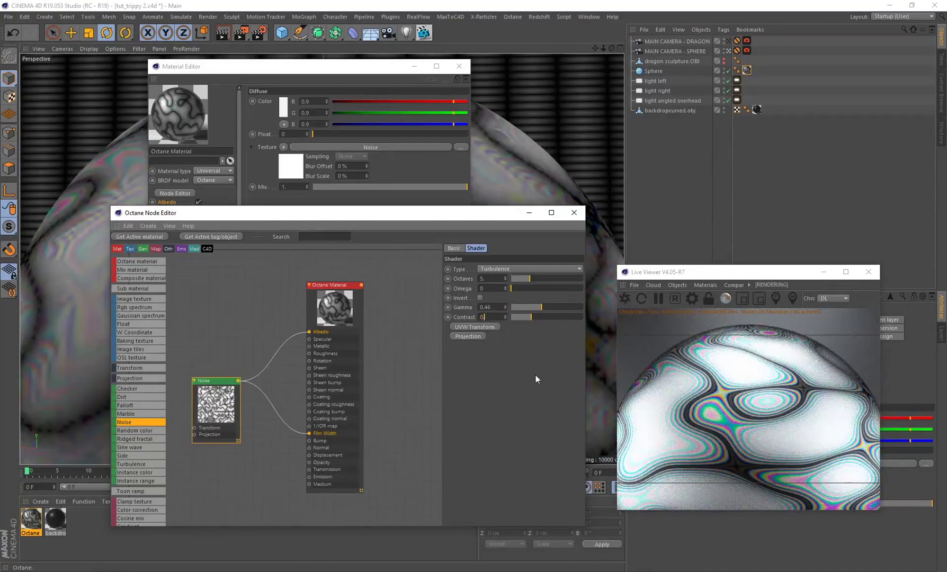
{"action": "type", "text": ".03"}
{"action": "key", "text": "Return"}
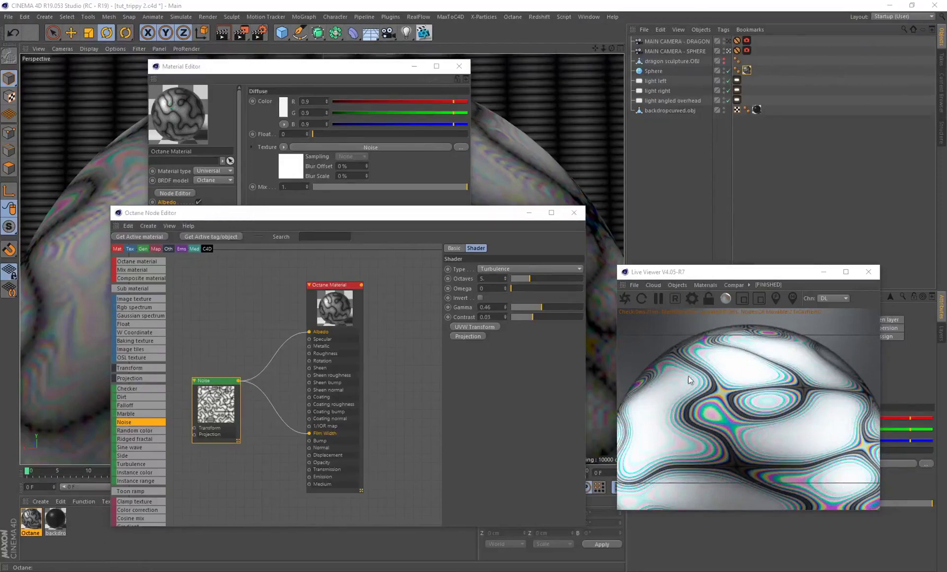
Lower the thin film layer's Film IOR to 1, briefly comparing a higher value.
{"action": "left_click", "coordinate": [358, 315]}
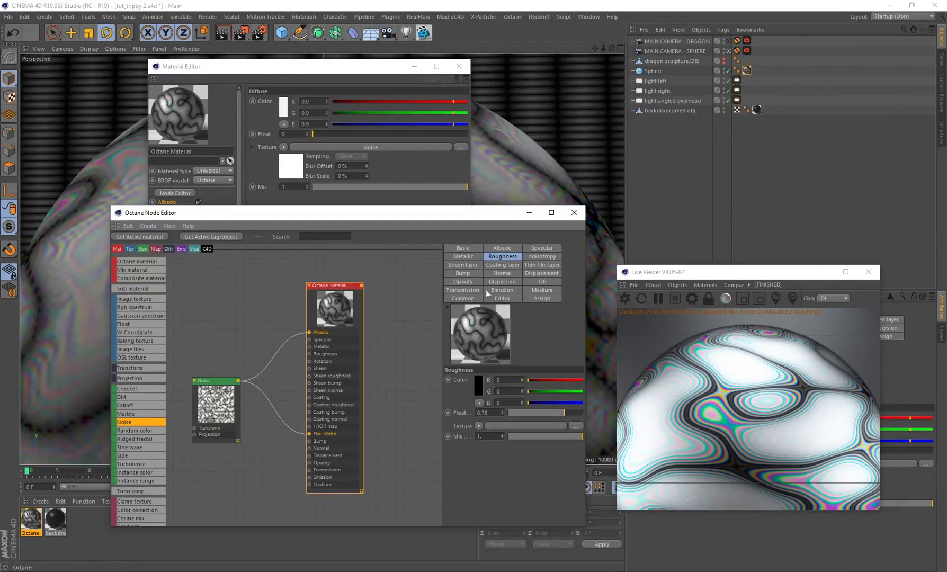
{"action": "left_click", "coordinate": [542, 266]}
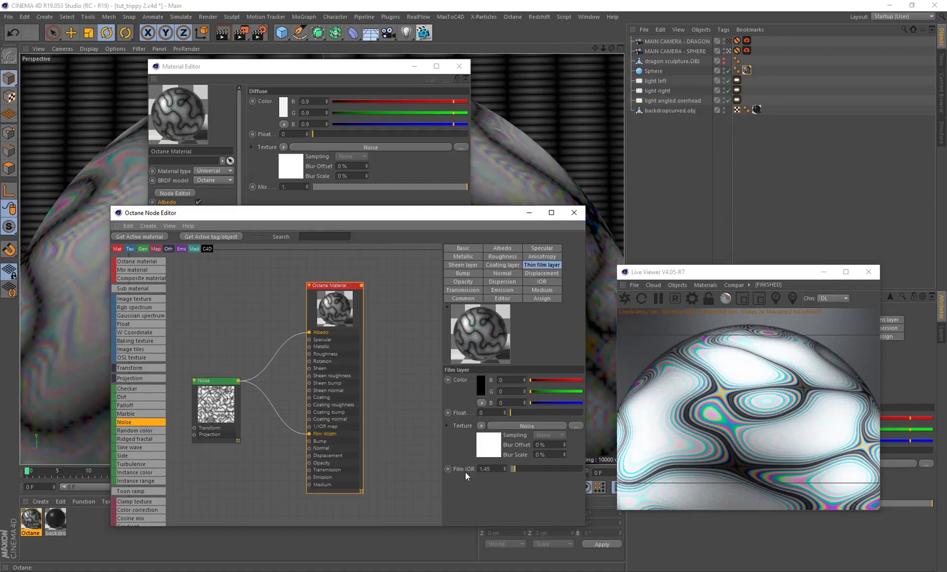
{"action": "left_click_drag", "start_coordinate": [514, 471], "coordinate": [507, 470]}
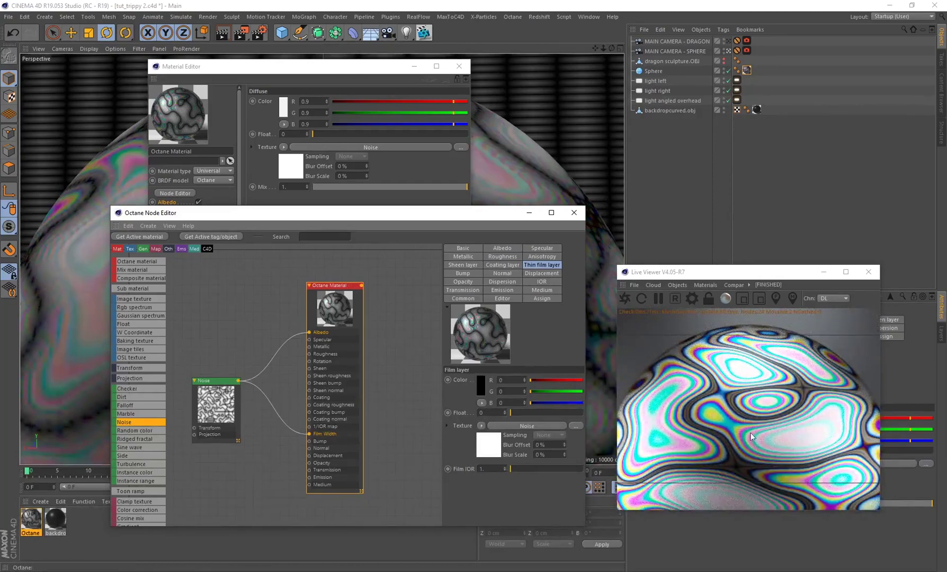
{"action": "left_click_drag", "start_coordinate": [523, 469], "coordinate": [549, 469]}
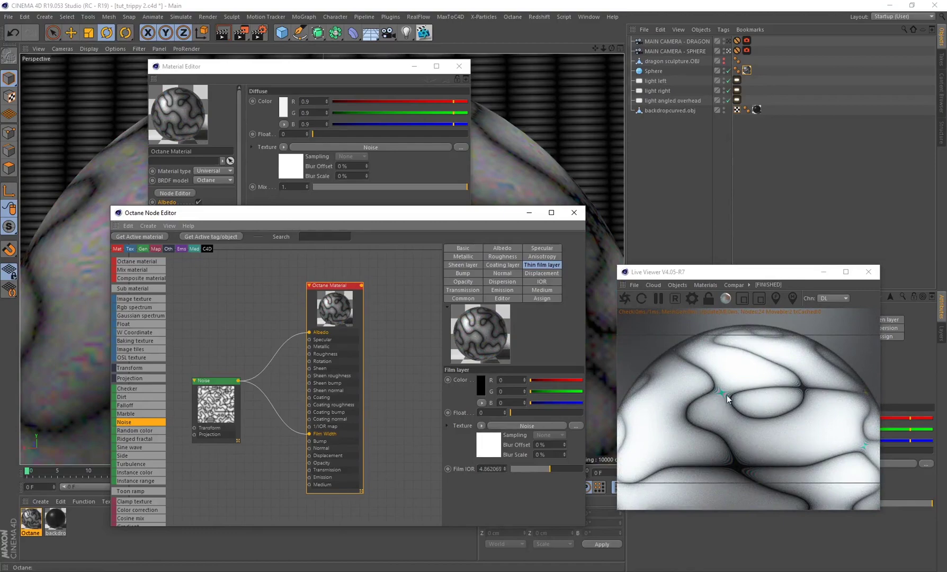
{"action": "left_click_drag", "start_coordinate": [533, 469], "coordinate": [509, 468]}
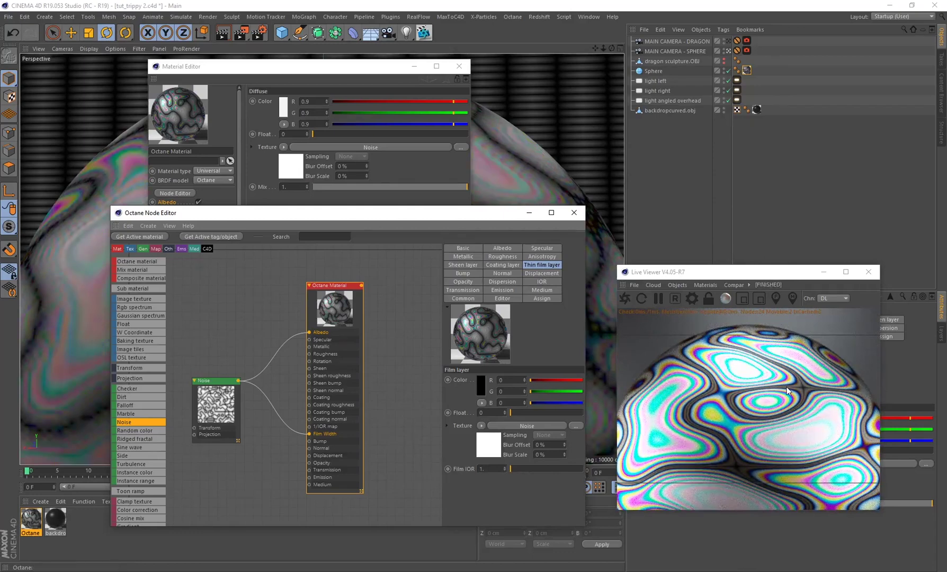
{"action": "left_click", "coordinate": [128, 388]}
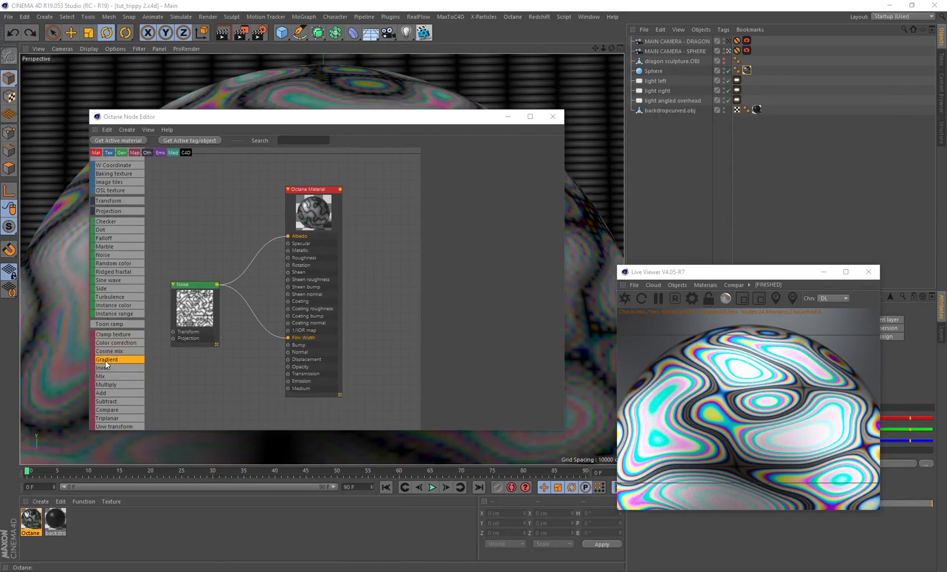
Insert a Gradient node between Noise and Film Width and feed it into Albedo.
{"action": "left_click_drag", "start_coordinate": [105, 361], "coordinate": [194, 359]}
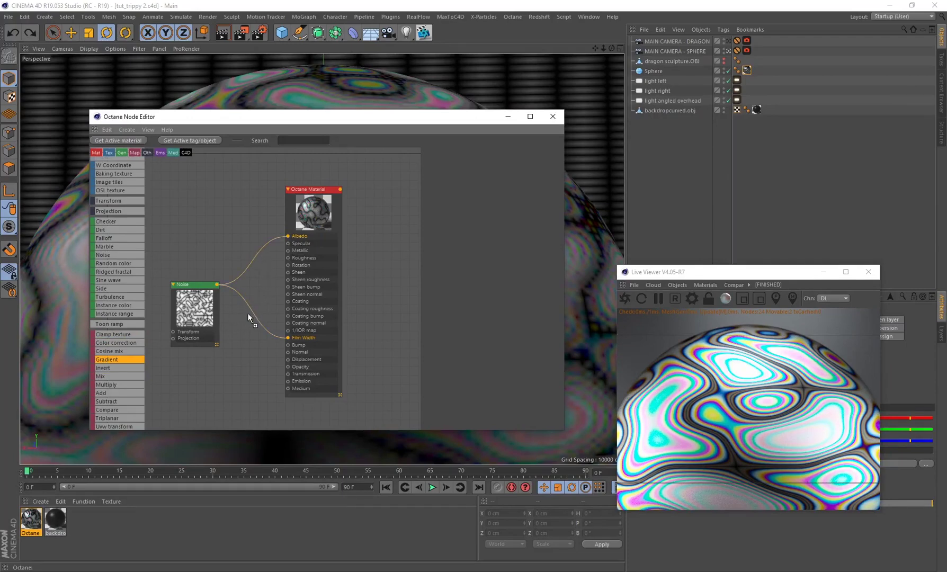
{"action": "left_click_drag", "start_coordinate": [248, 314], "coordinate": [253, 312]}
{"action": "left_click_drag", "start_coordinate": [250, 308], "coordinate": [251, 310]}
{"action": "left_click_drag", "start_coordinate": [276, 320], "coordinate": [284, 236]}
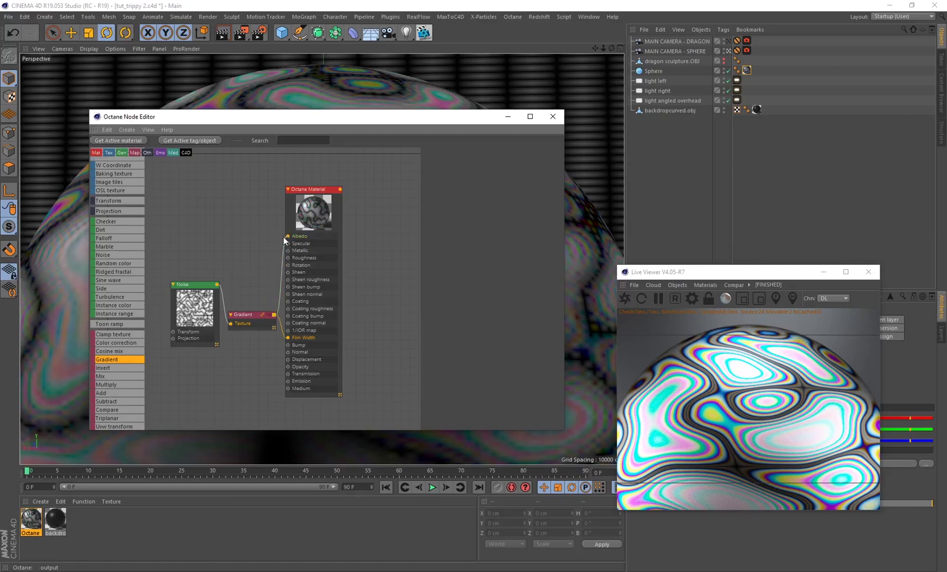
Try a purple middle knot on the gradient, then remove it.
{"action": "left_click", "coordinate": [241, 320]}
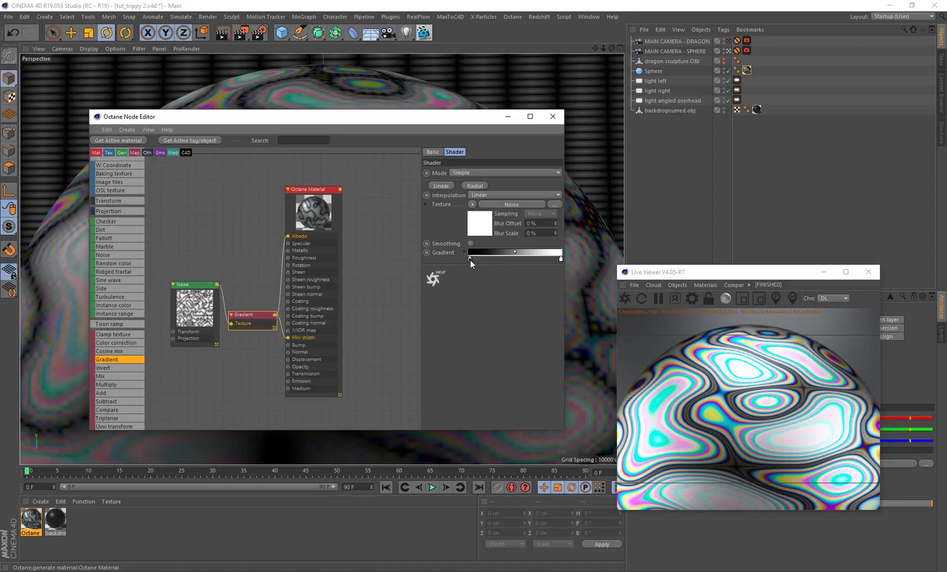
{"action": "left_click_drag", "start_coordinate": [469, 260], "coordinate": [498, 259], "text": "ctrl"}
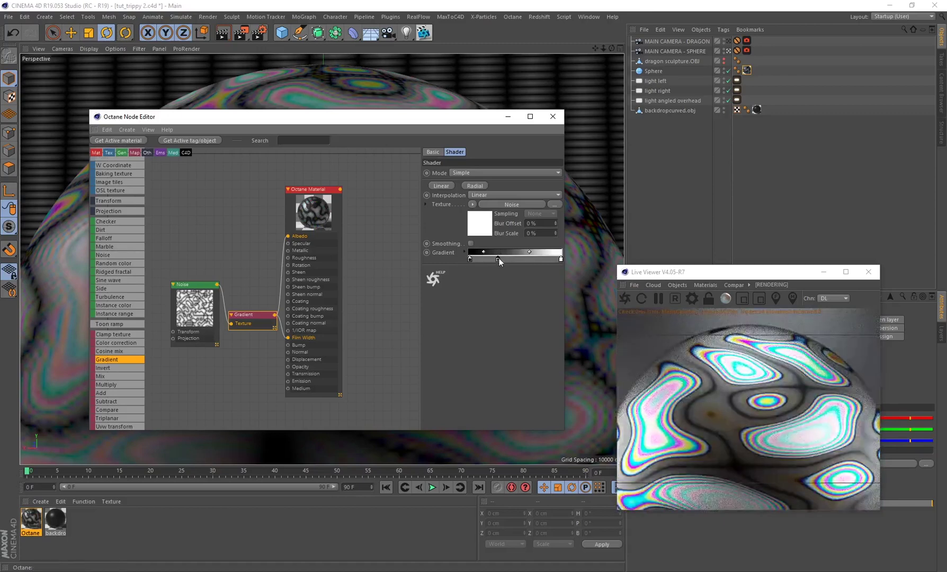
{"action": "double_click", "coordinate": [499, 258]}
{"action": "mouse_move", "coordinate": [531, 271]}
{"action": "left_mouse_down"}
{"action": "mouse_move", "coordinate": [561, 269]}
{"action": "mouse_move", "coordinate": [542, 278]}
{"action": "left_mouse_up"}
{"action": "left_click", "coordinate": [482, 293]}
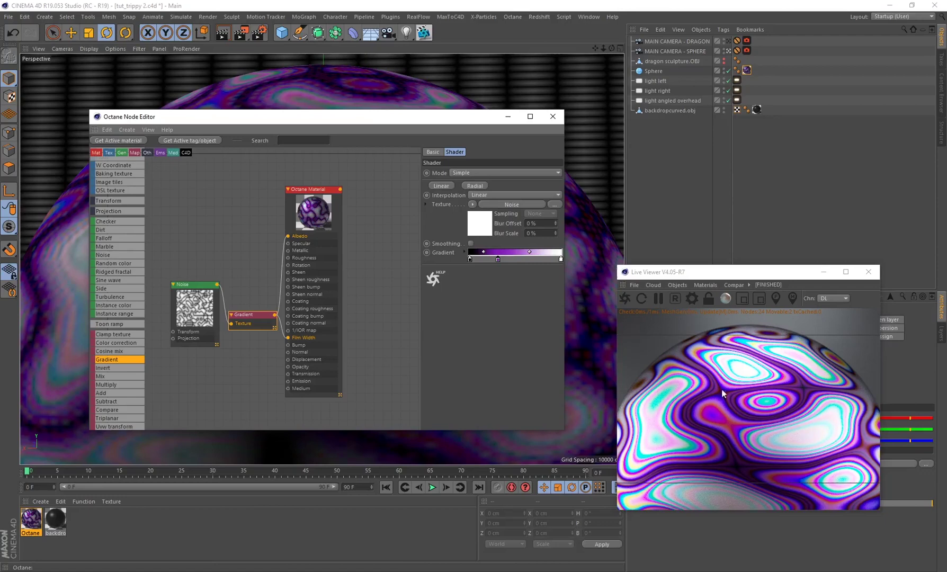
{"action": "left_click_drag", "start_coordinate": [501, 259], "coordinate": [499, 287]}
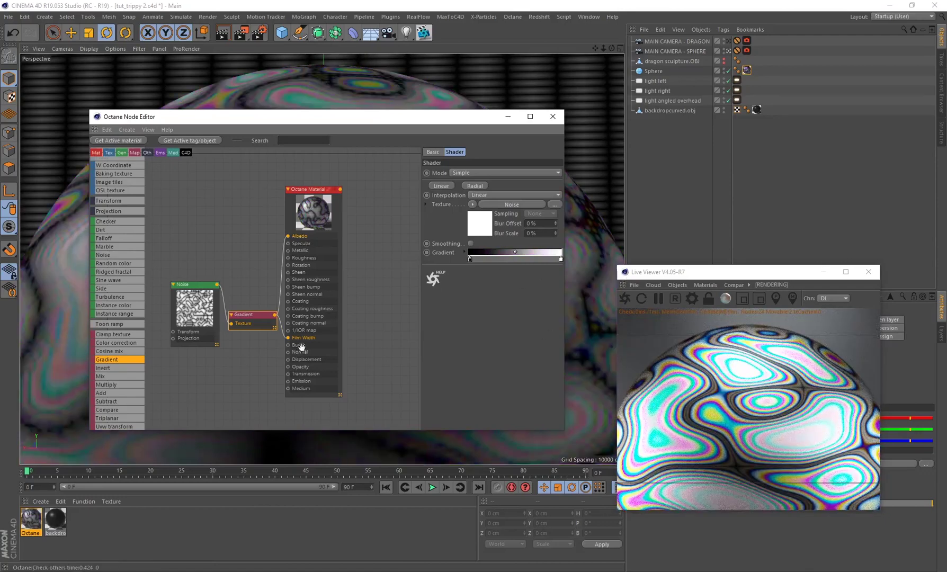
Adjust the gradient's right-end colour to light grey, then restore it to full white.
{"action": "double_click", "coordinate": [562, 259]}
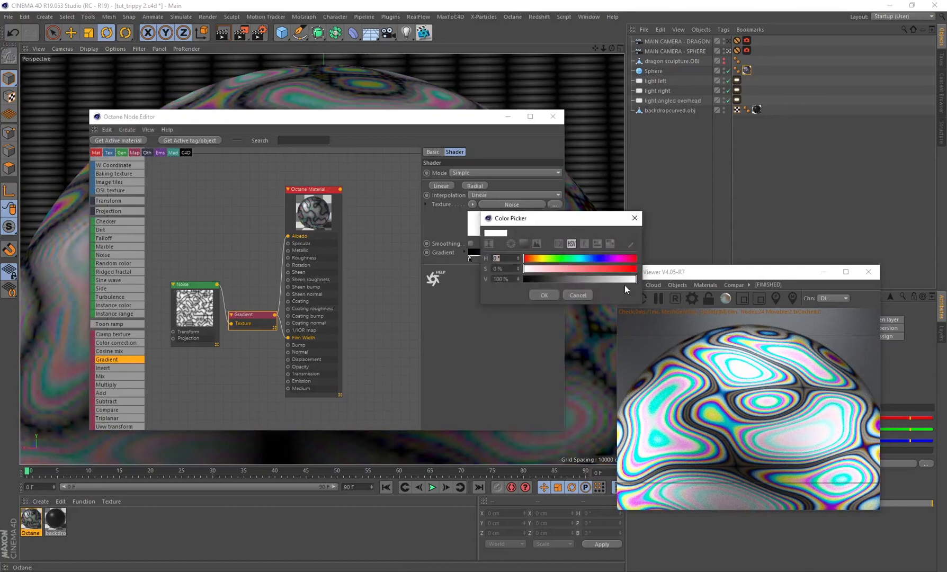
{"action": "left_click_drag", "start_coordinate": [611, 280], "coordinate": [594, 279]}
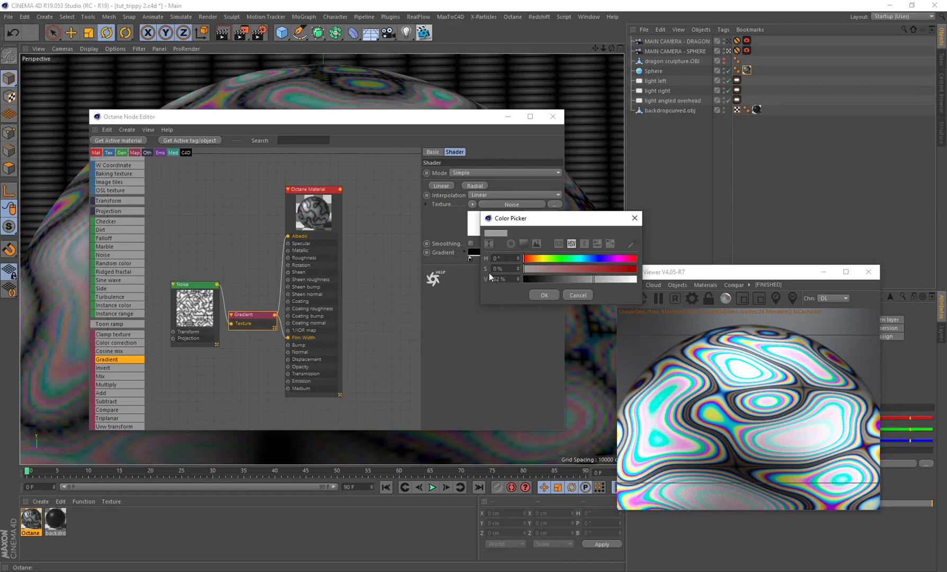
{"action": "left_click", "coordinate": [610, 280]}
{"action": "left_click", "coordinate": [535, 298]}
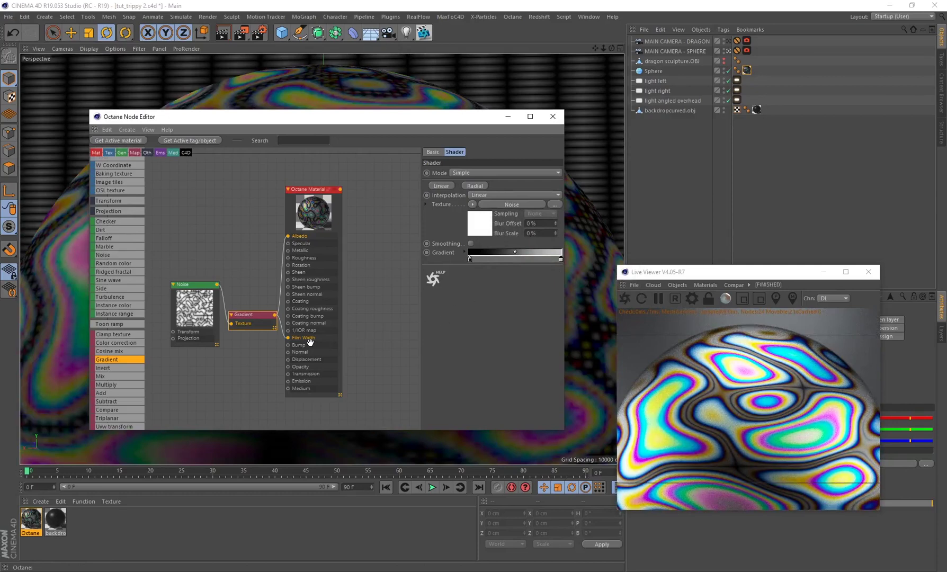
{"action": "double_click", "coordinate": [560, 259]}
{"action": "left_click_drag", "start_coordinate": [626, 278], "coordinate": [638, 278]}
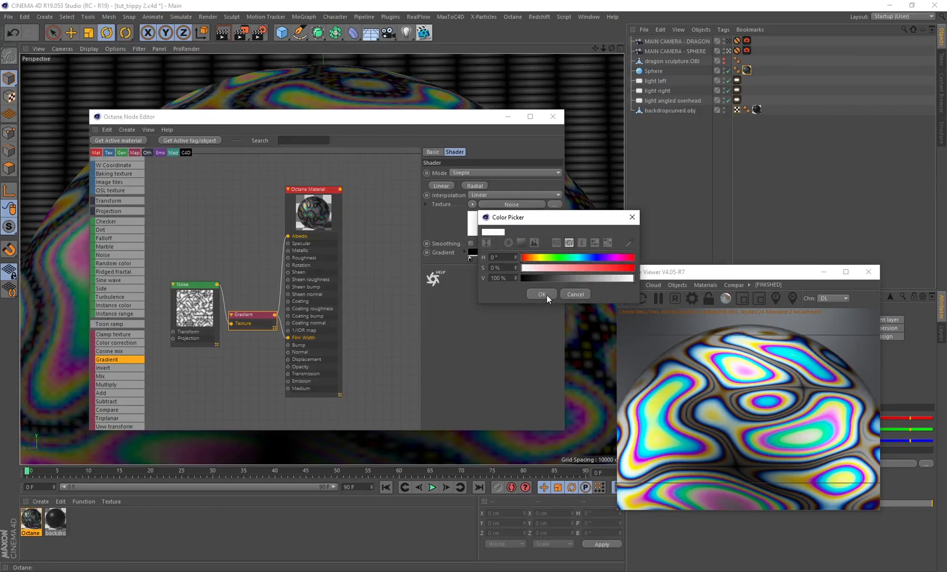
{"action": "left_click", "coordinate": [547, 297]}
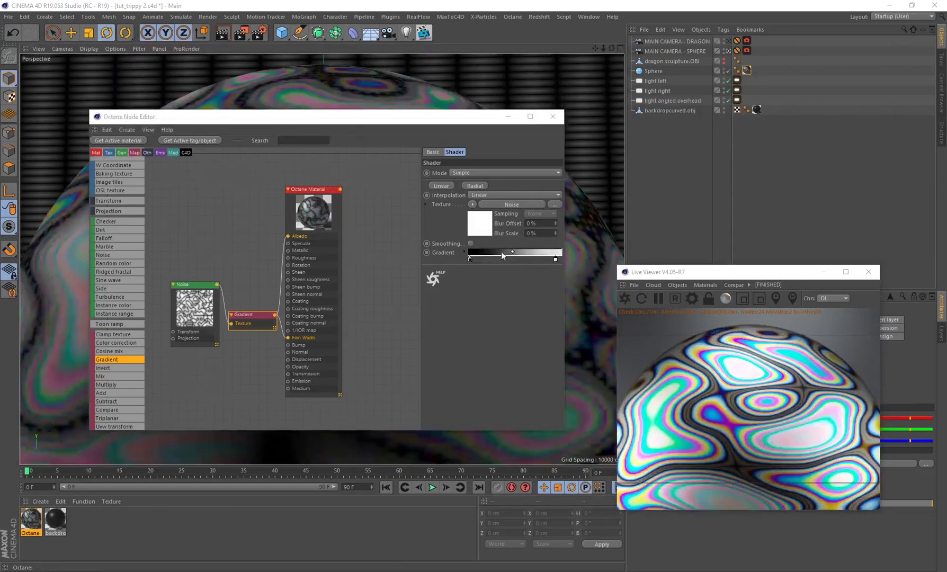
{"action": "double_click", "coordinate": [556, 260]}
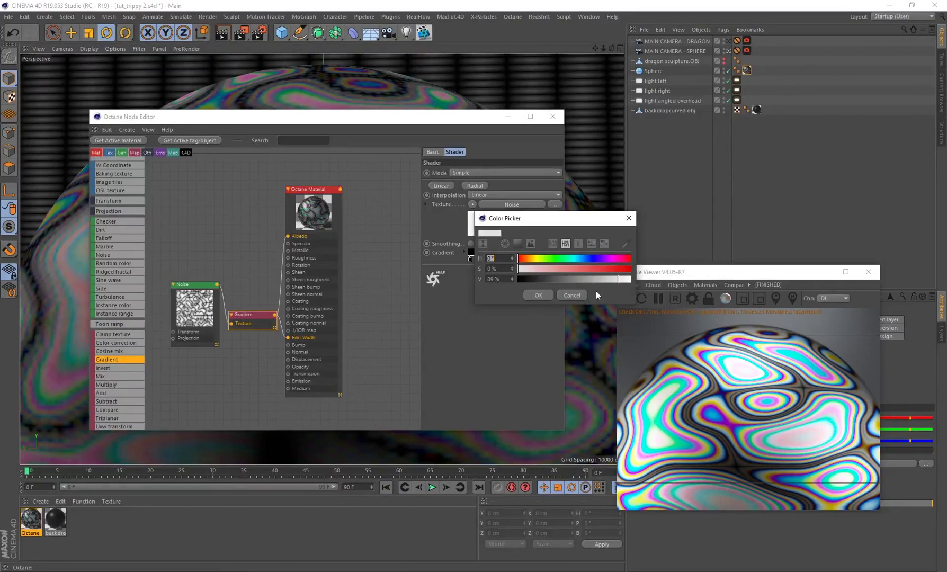
{"action": "left_click", "coordinate": [572, 295]}
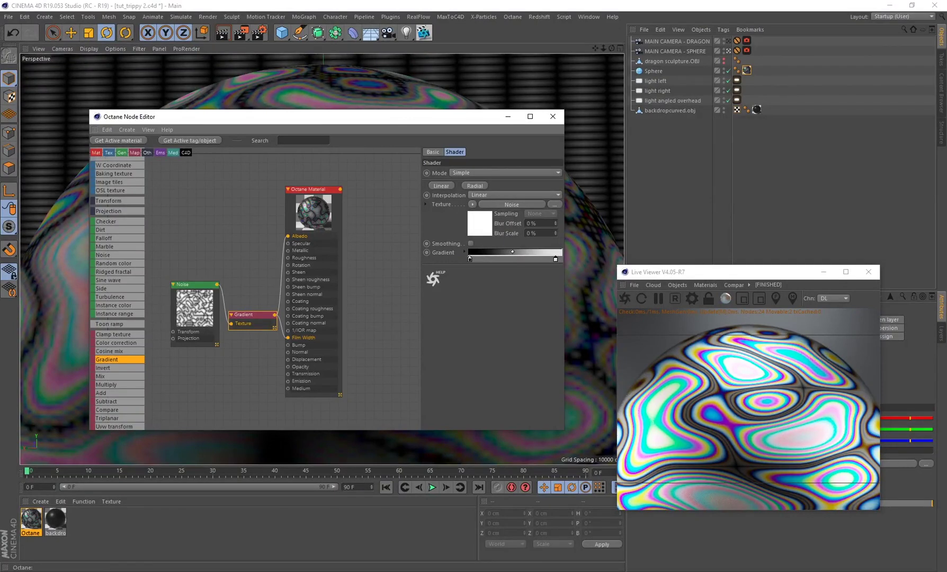
Turn off the left and right lights and close the Node Editor.
{"action": "left_click_drag", "start_coordinate": [318, 117], "coordinate": [331, 200]}
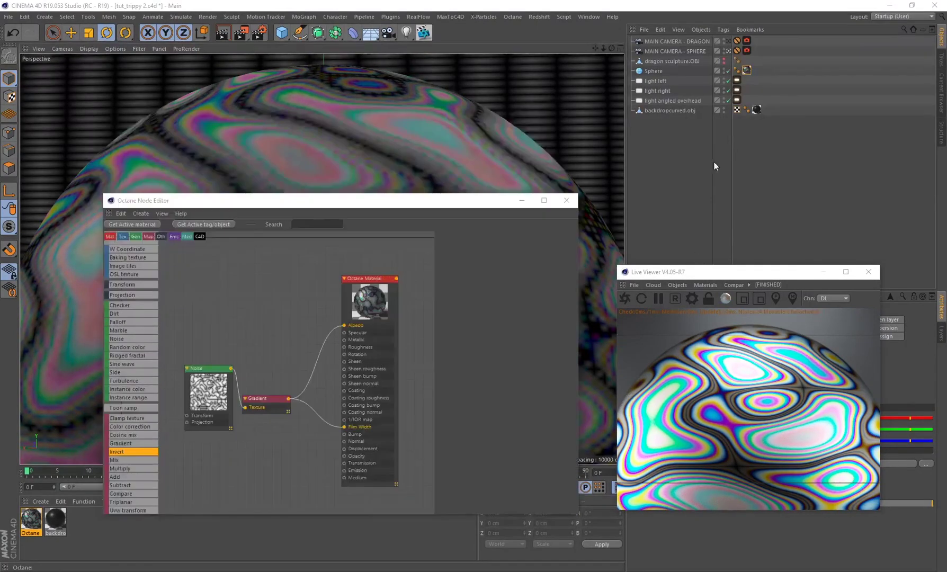
{"action": "left_click", "coordinate": [728, 81]}
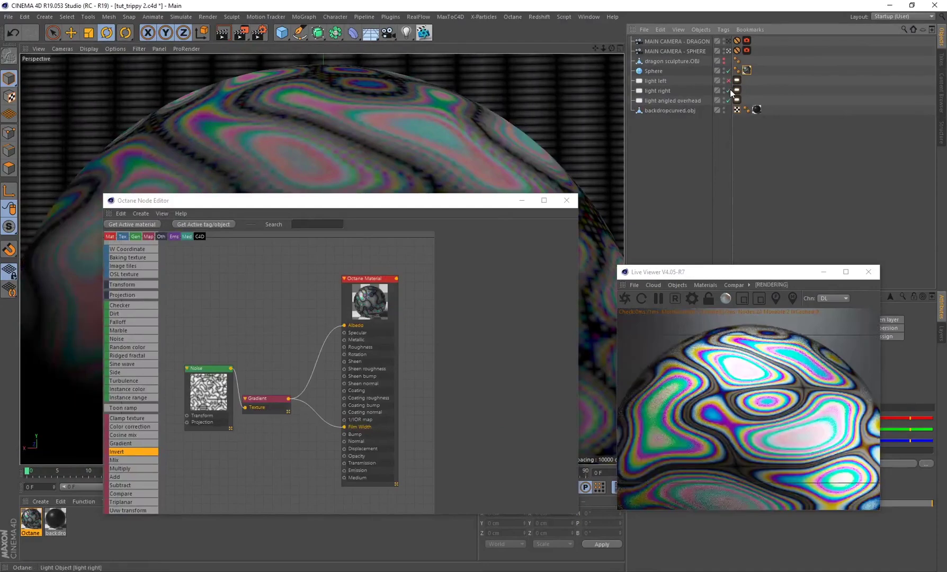
{"action": "left_click", "coordinate": [728, 91]}
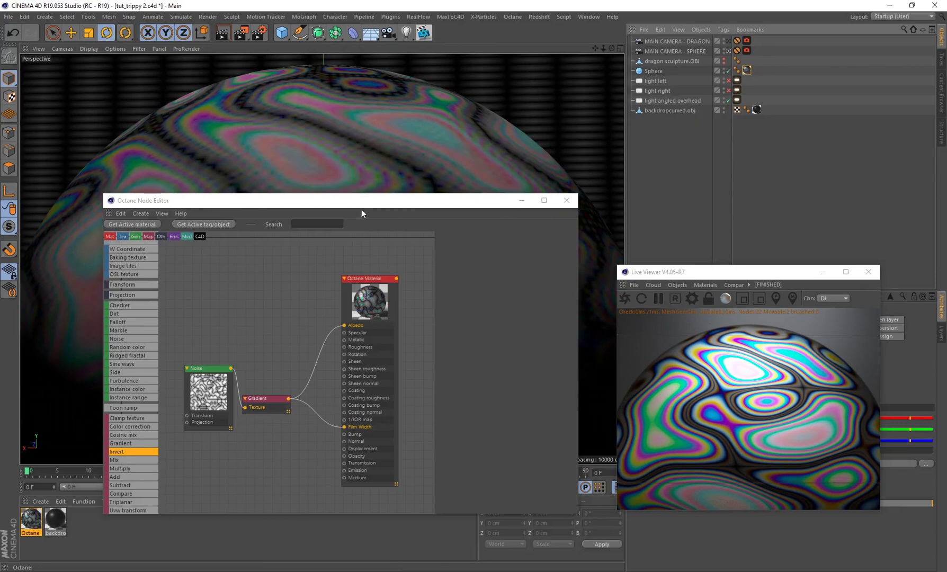
{"action": "left_click_drag", "start_coordinate": [350, 200], "coordinate": [323, 194]}
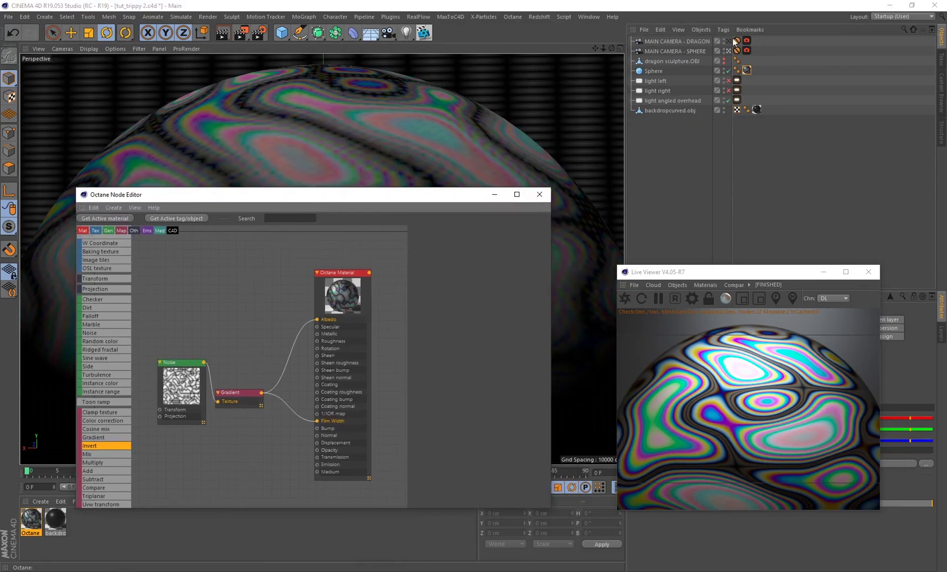
{"action": "left_click", "coordinate": [541, 196]}
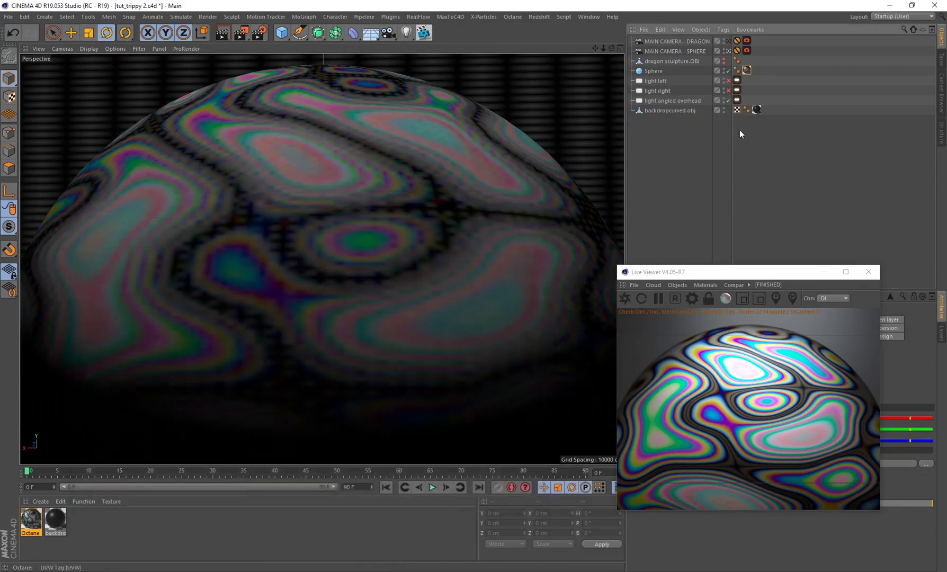
Show the dragon, hide the sphere, view through the dragon camera, and enlarge the live render.
{"action": "left_click", "coordinate": [725, 60]}
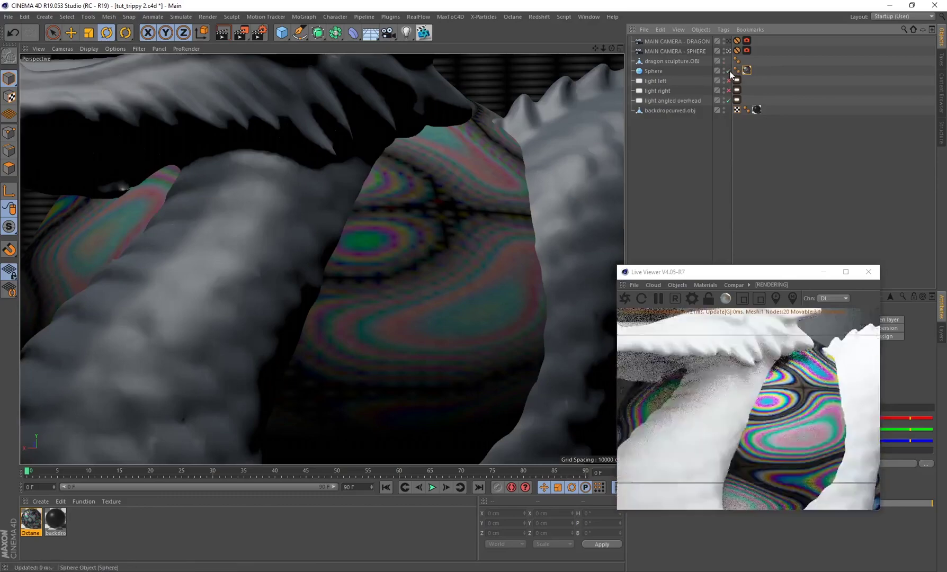
{"action": "left_click", "coordinate": [728, 71]}
{"action": "left_click", "coordinate": [729, 41]}
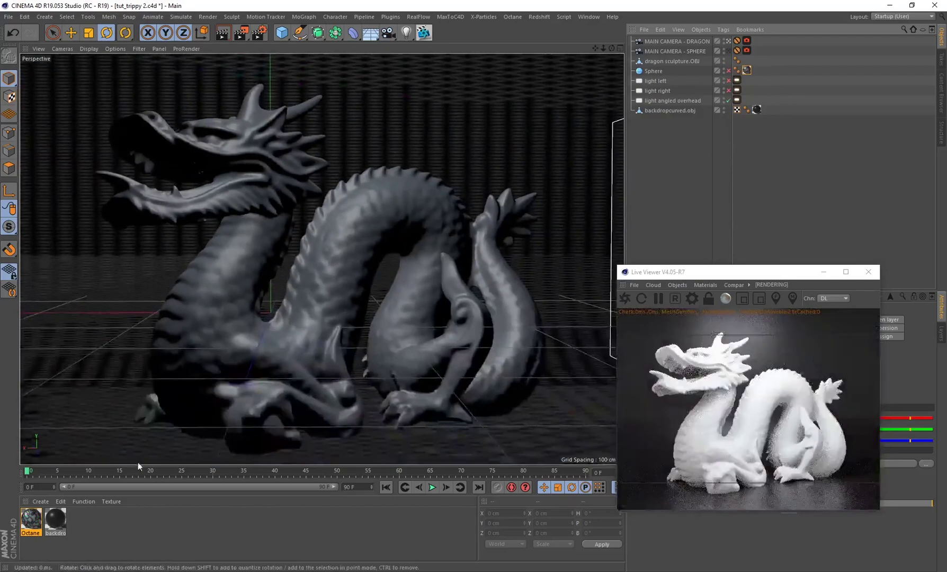
{"action": "left_click", "coordinate": [232, 285]}
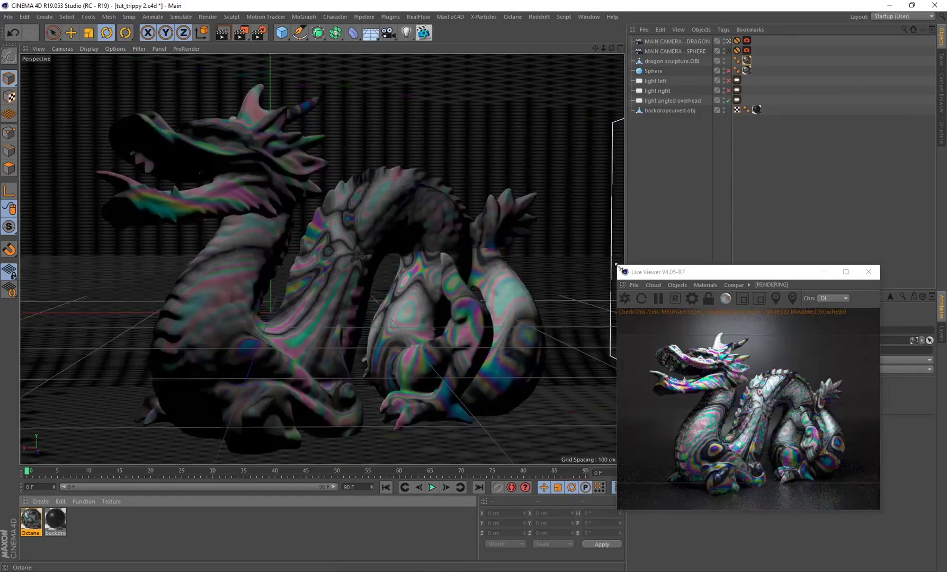
{"action": "left_click_drag", "start_coordinate": [615, 266], "coordinate": [256, 43]}
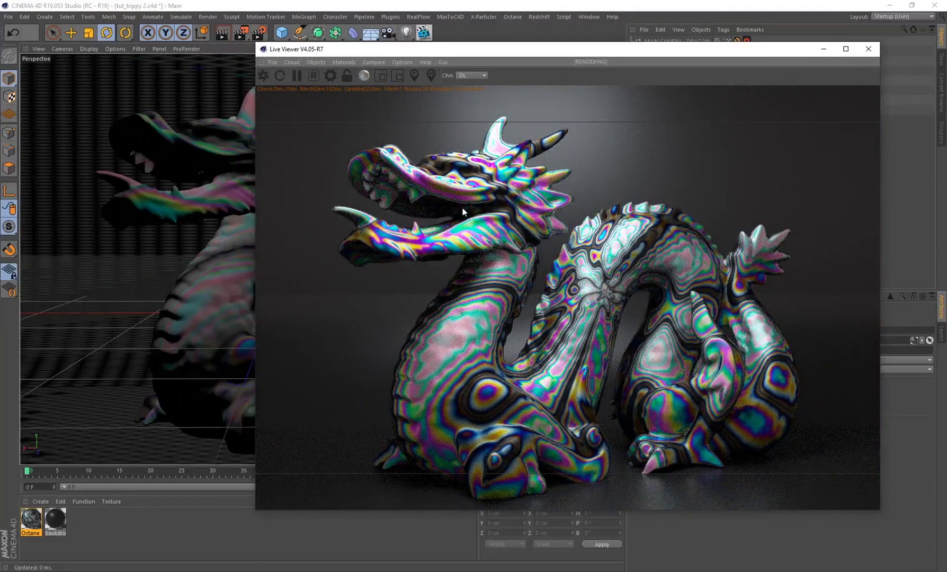
Give the Noise node a Texture Projection set to XYZ to UVW.
{"action": "double_click", "coordinate": [35, 520]}
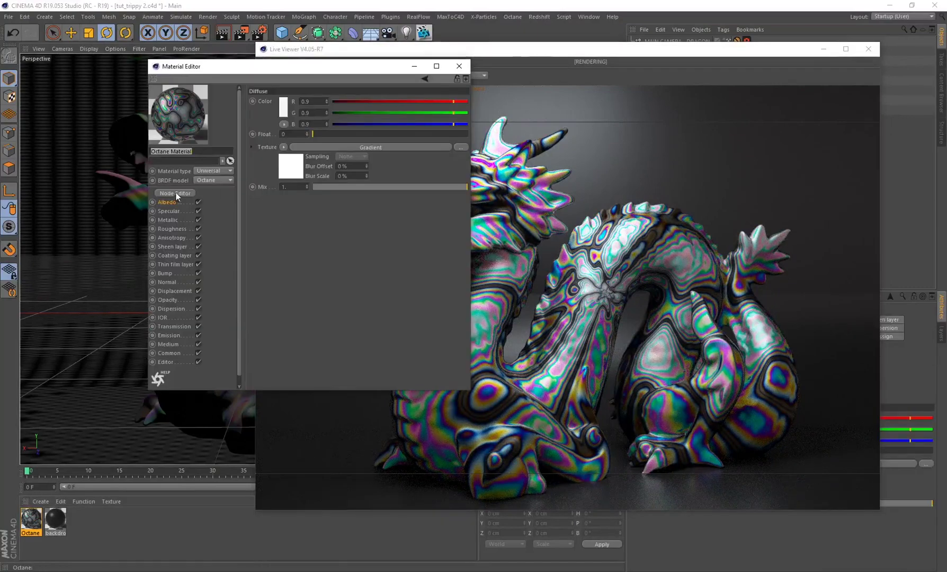
{"action": "left_click", "coordinate": [175, 193]}
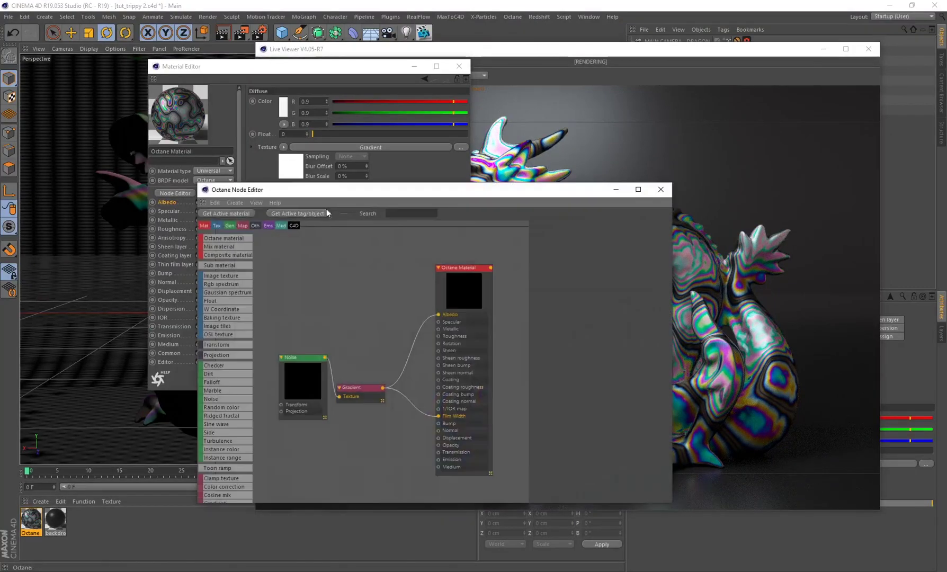
{"action": "left_click", "coordinate": [306, 381]}
{"action": "left_click", "coordinate": [561, 314]}
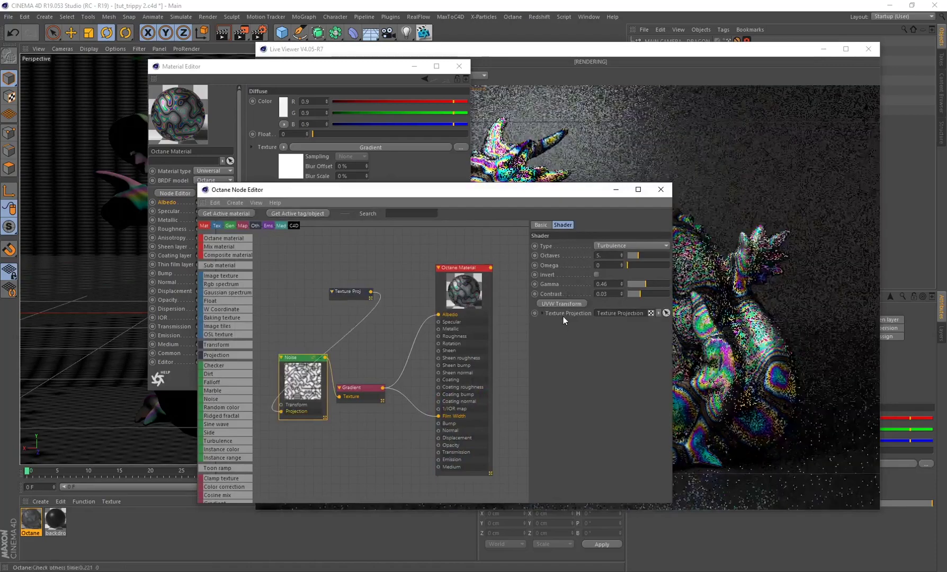
{"action": "left_click", "coordinate": [543, 313]}
{"action": "left_click", "coordinate": [618, 343]}
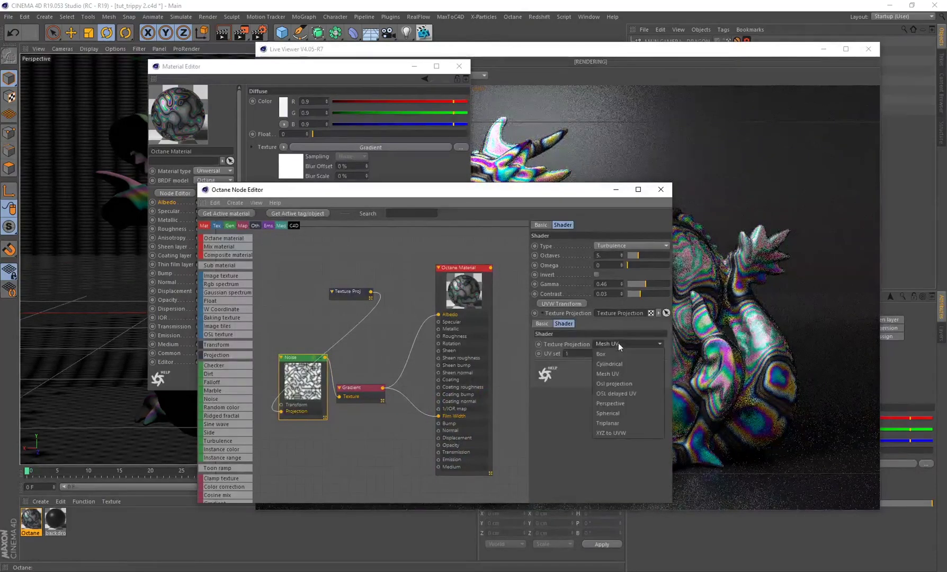
{"action": "left_click", "coordinate": [615, 432]}
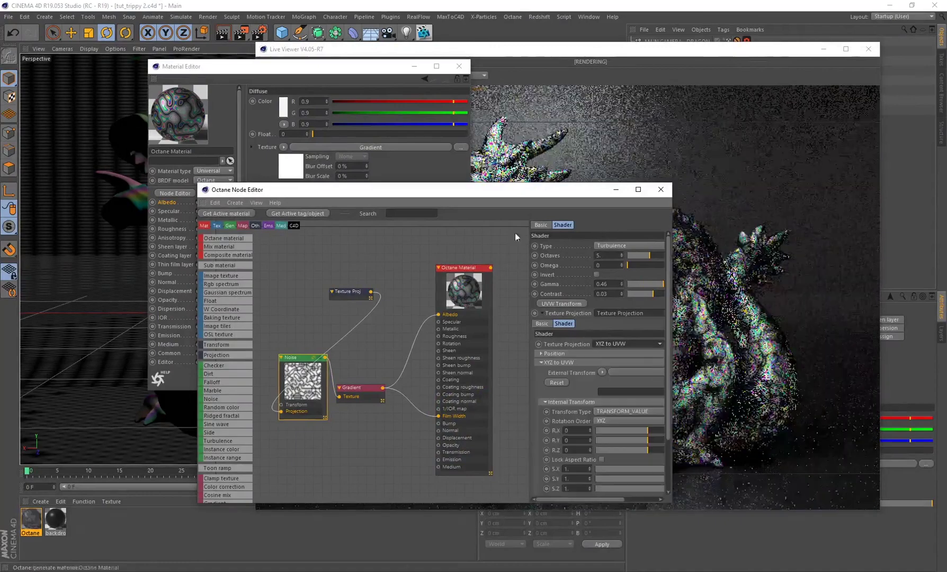
Close the Material Editor and attach a UVW Transform node to the noise.
{"action": "left_click_drag", "start_coordinate": [487, 189], "coordinate": [274, 265]}
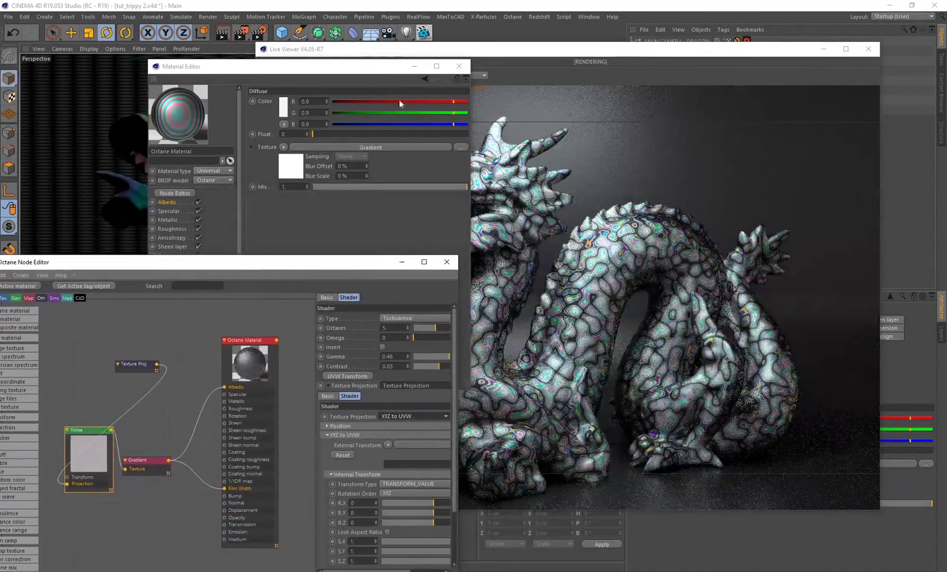
{"action": "left_click_drag", "start_coordinate": [339, 66], "coordinate": [211, 55]}
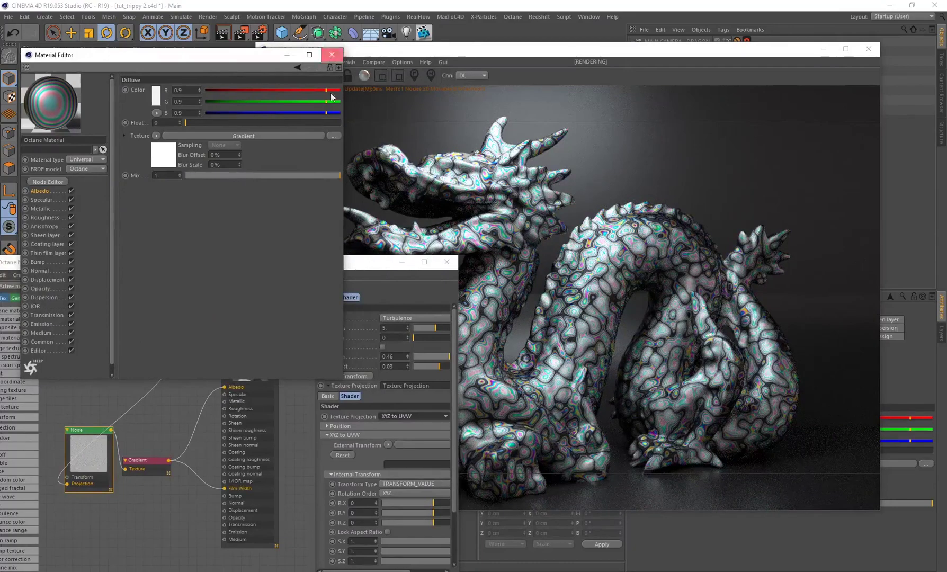
{"action": "left_click", "coordinate": [331, 55]}
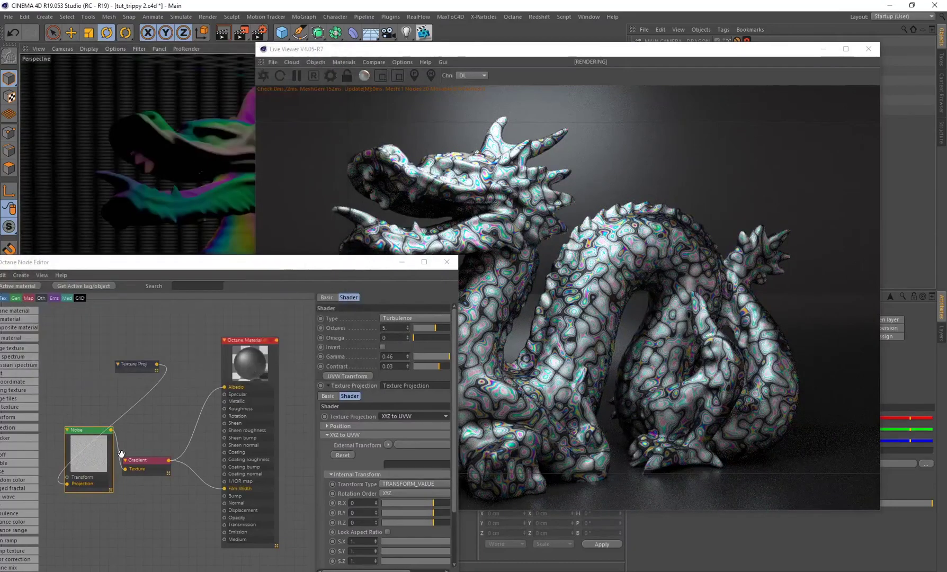
{"action": "left_click", "coordinate": [336, 377]}
{"action": "left_click_drag", "start_coordinate": [129, 363], "coordinate": [49, 401]}
Scale the Transform node's S.X/S.Y/S.Z to about 2.46.
{"action": "left_click_drag", "start_coordinate": [244, 262], "coordinate": [347, 246]}
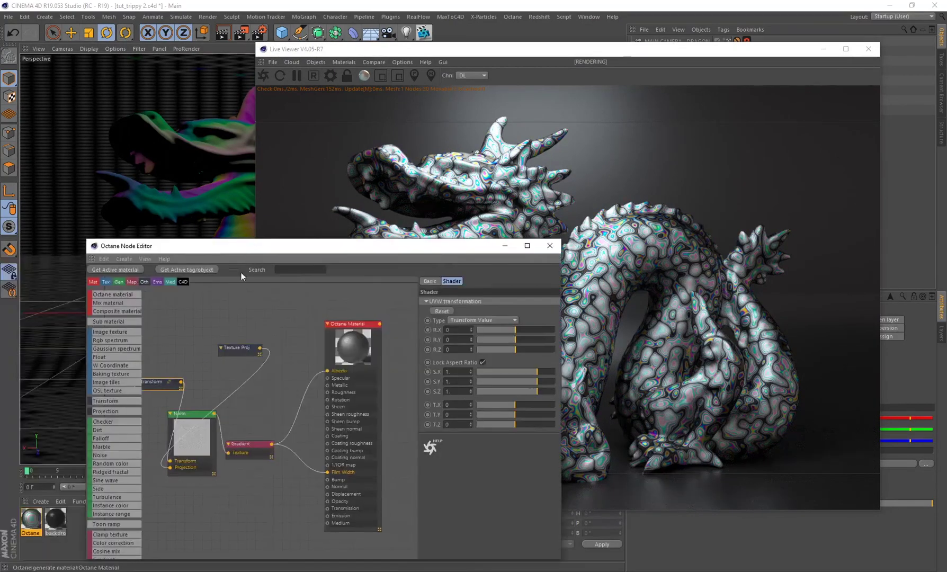
{"action": "left_click_drag", "start_coordinate": [225, 348], "coordinate": [148, 489]}
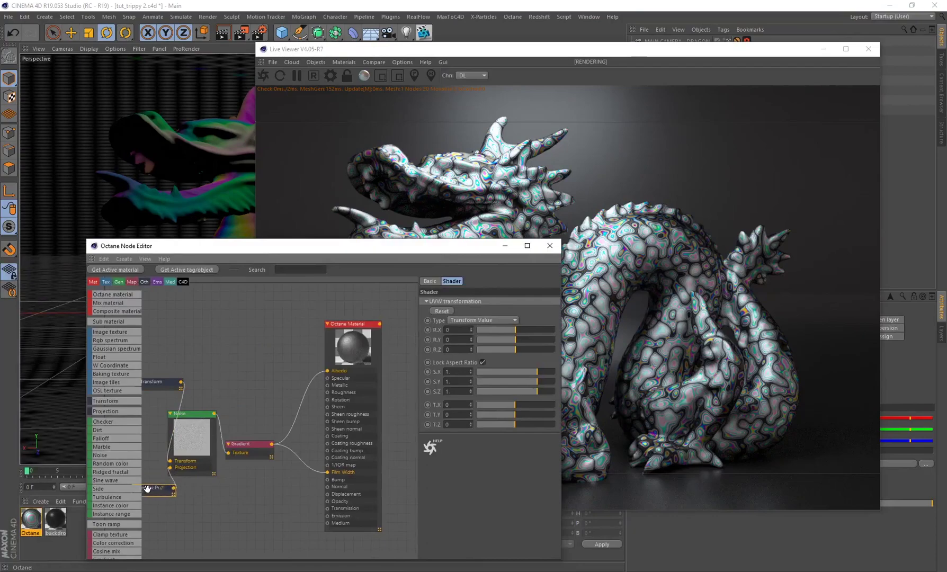
{"action": "left_click", "coordinate": [159, 384]}
{"action": "left_click_drag", "start_coordinate": [538, 377], "coordinate": [545, 378]}
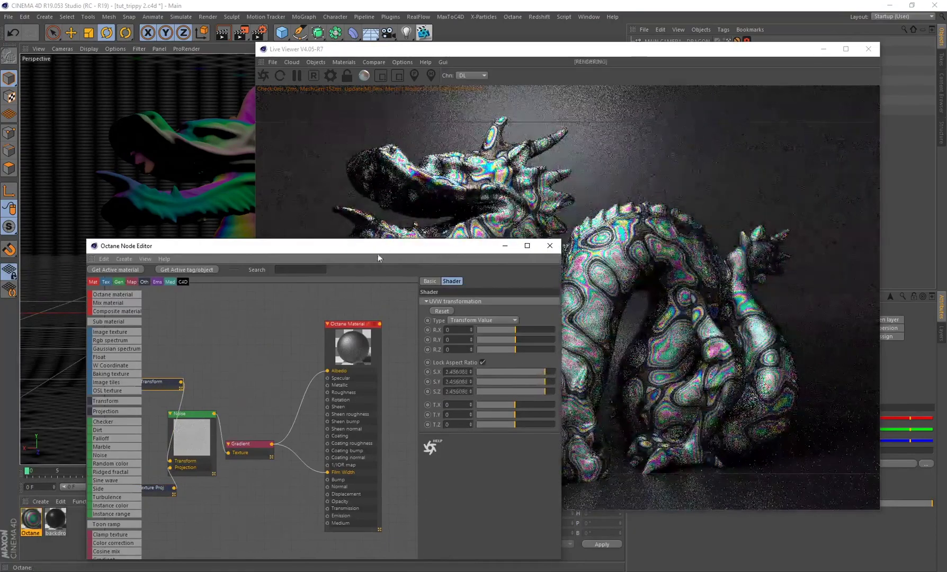
{"action": "left_click_drag", "start_coordinate": [241, 241], "coordinate": [143, 166]}
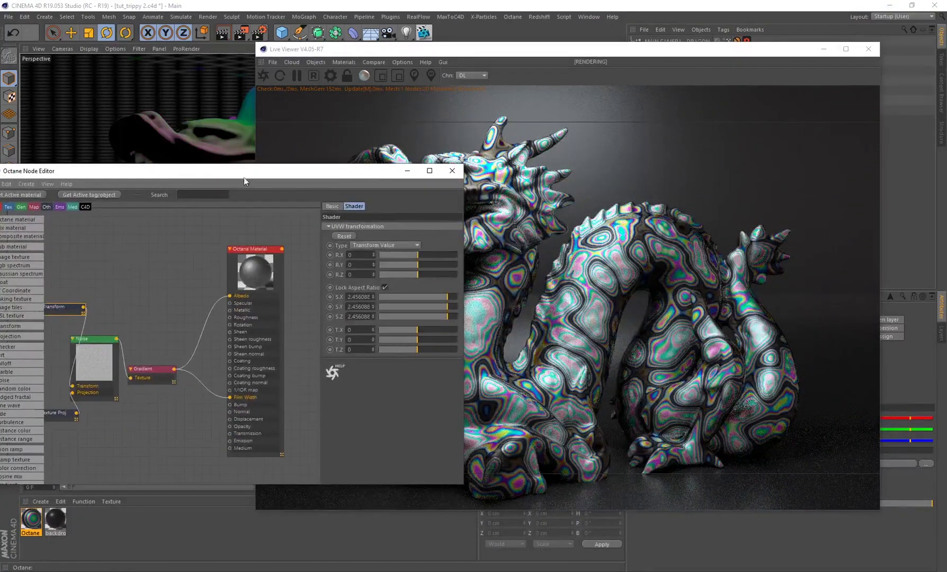
{"action": "left_click_drag", "start_coordinate": [218, 174], "coordinate": [159, 94]}
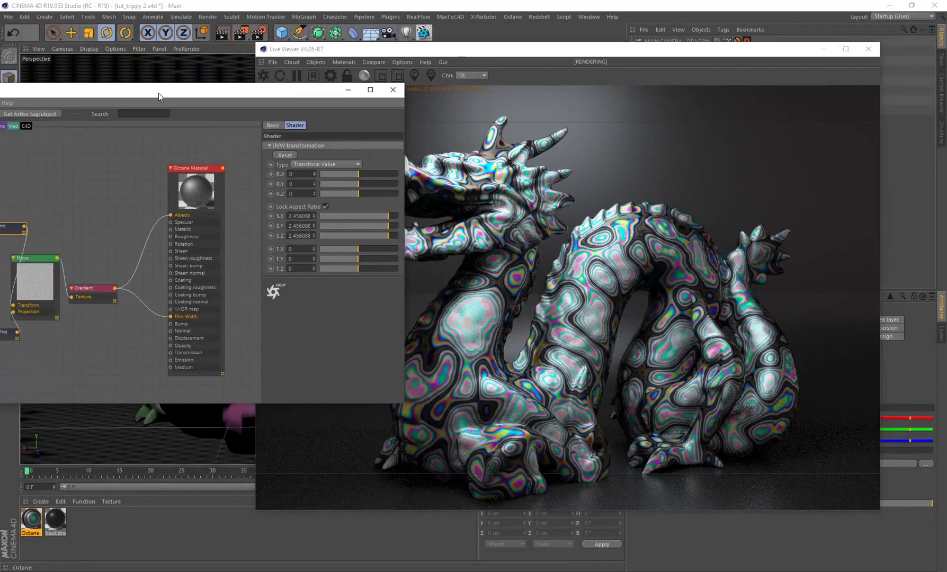
Try a higher noise Gamma, revert it to 0.46, and close the Node Editor.
{"action": "left_click", "coordinate": [33, 285]}
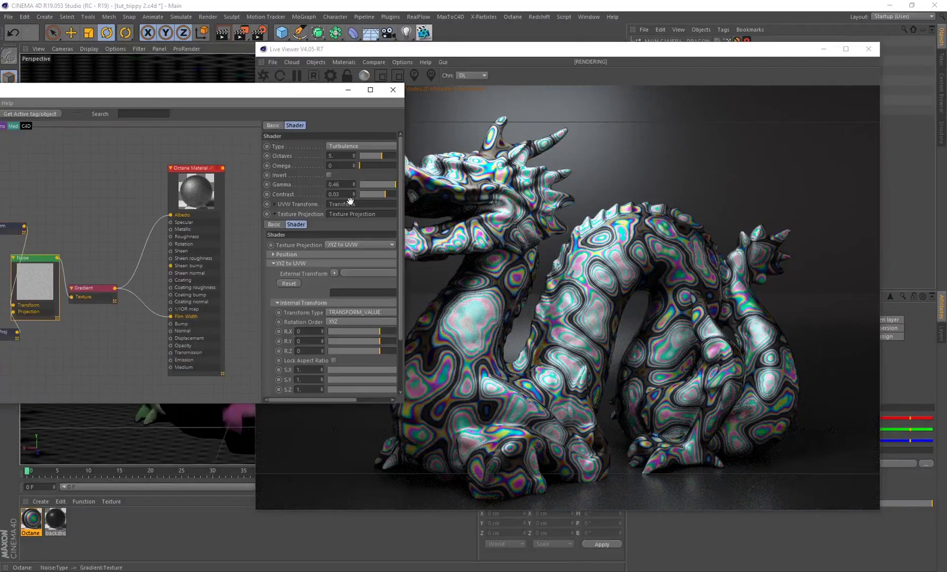
{"action": "left_click_drag", "start_coordinate": [388, 185], "coordinate": [406, 190]}
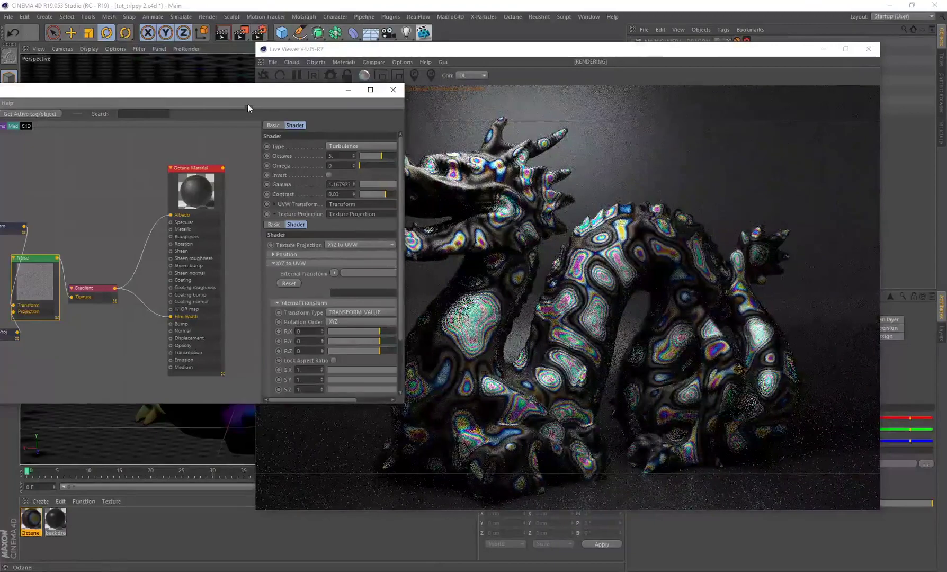
{"action": "left_click_drag", "start_coordinate": [251, 93], "coordinate": [300, 142]}
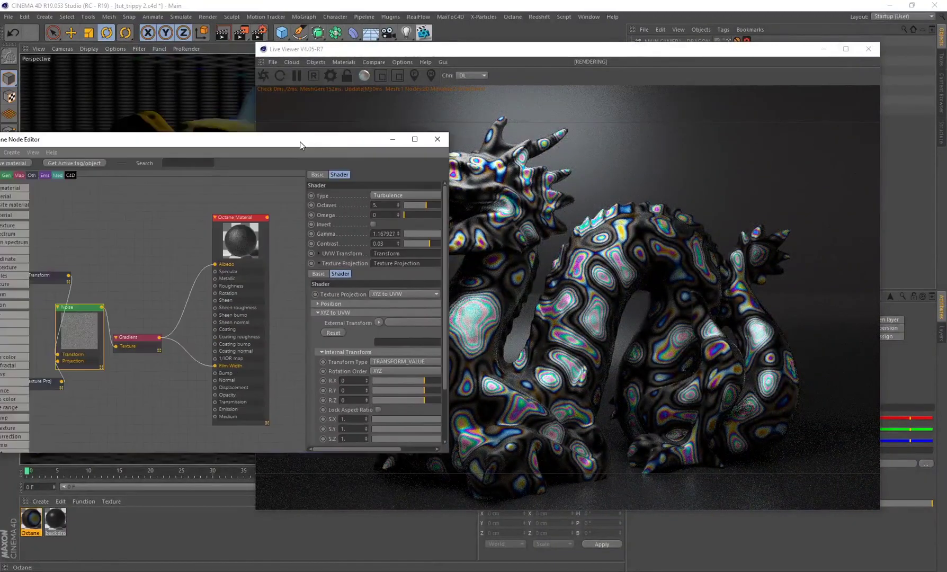
{"action": "left_click", "coordinate": [14, 35]}
{"action": "left_click_drag", "start_coordinate": [253, 141], "coordinate": [283, 186]}
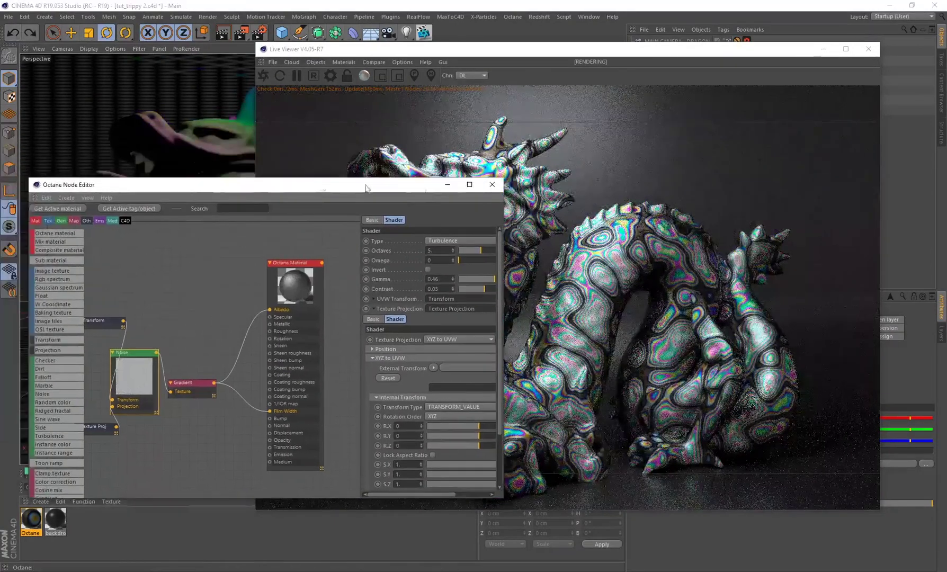
{"action": "left_click", "coordinate": [467, 184]}
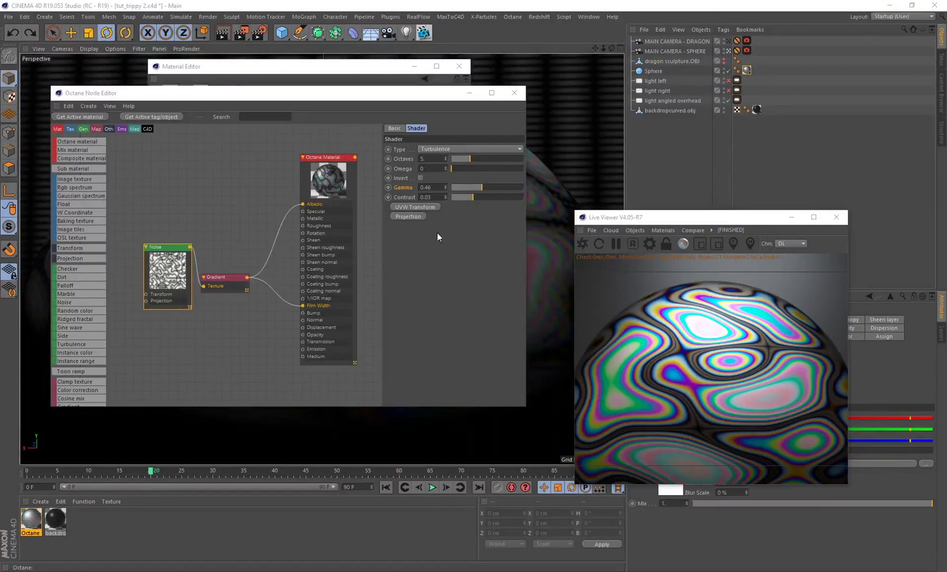
Key the noise Gamma at 0.46 on frame 0 and lower it to about 0.055 on frame 20.
{"action": "left_click_drag", "start_coordinate": [151, 471], "coordinate": [27, 471]}
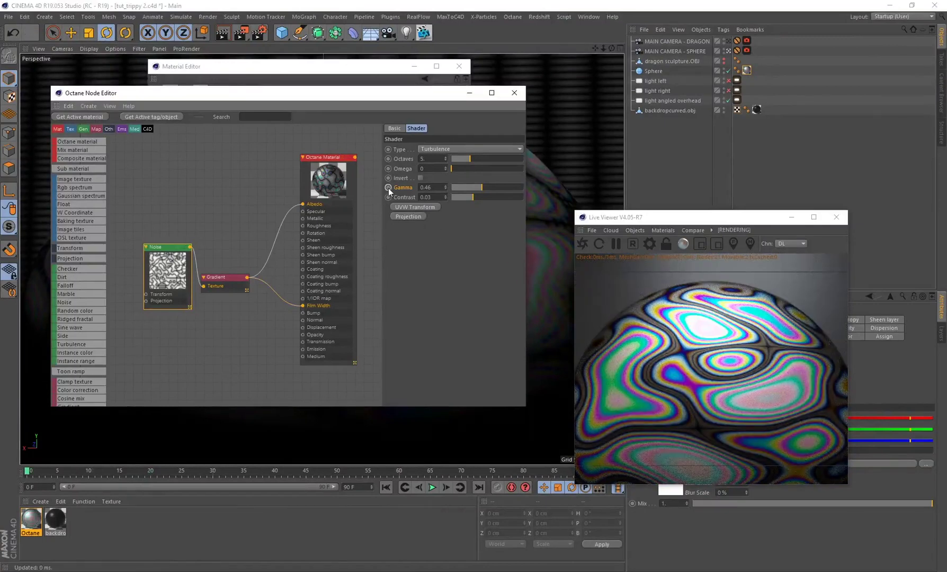
{"action": "left_click", "coordinate": [151, 474]}
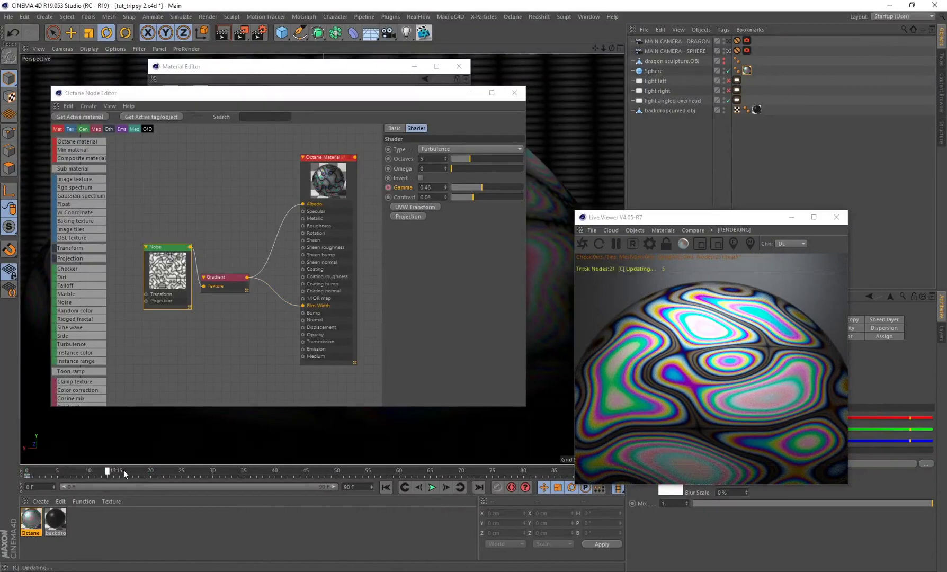
{"action": "left_click_drag", "start_coordinate": [479, 187], "coordinate": [464, 191]}
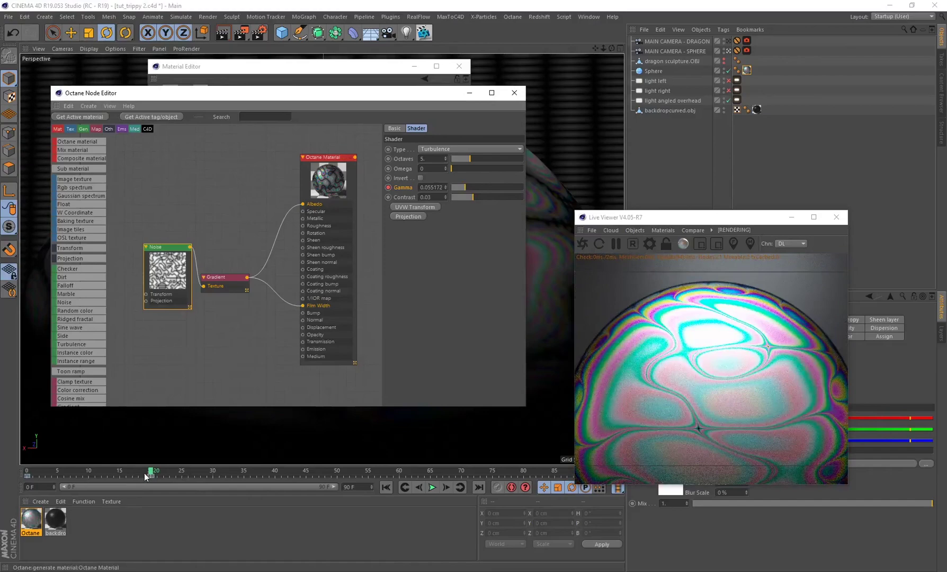
Play back and scrub frames 0–19 to preview the sphere's shifting Gamma bands.
{"action": "left_click", "coordinate": [28, 473]}
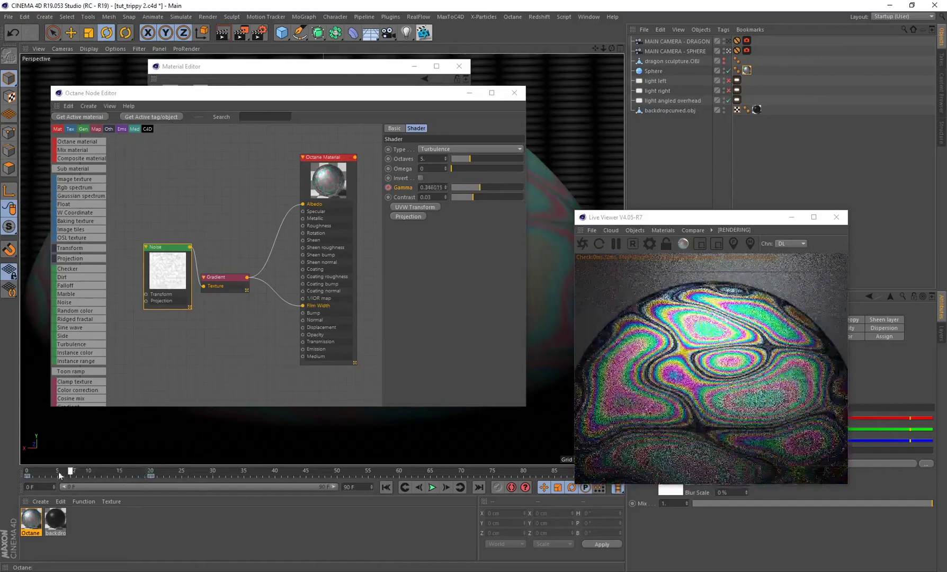
{"action": "left_click", "coordinate": [432, 487]}
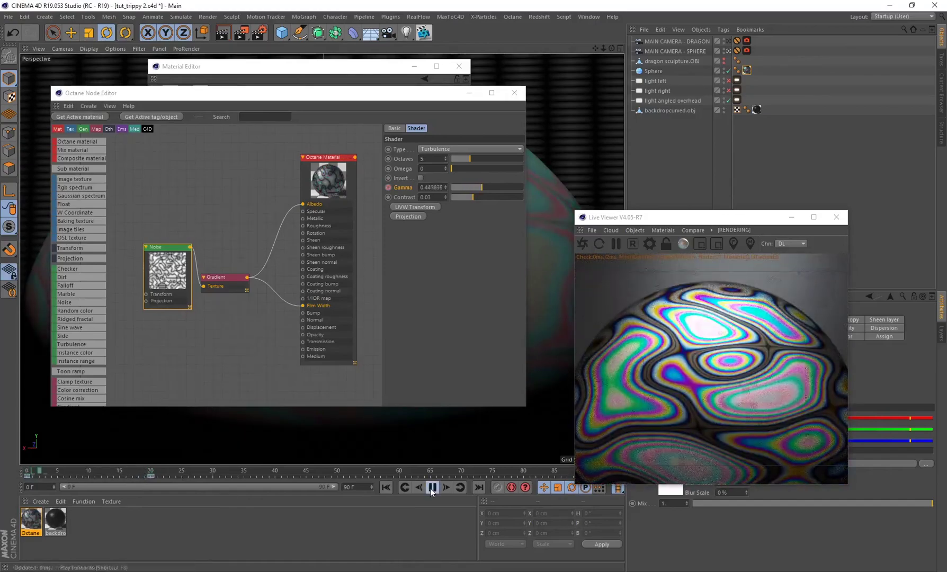
{"action": "left_click", "coordinate": [432, 487]}
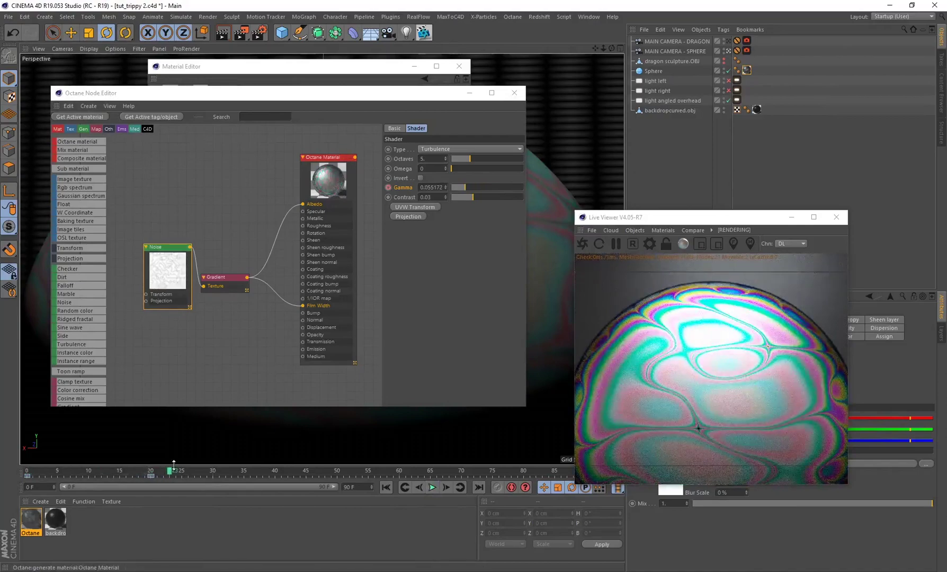
{"action": "left_click_drag", "start_coordinate": [171, 473], "coordinate": [28, 473]}
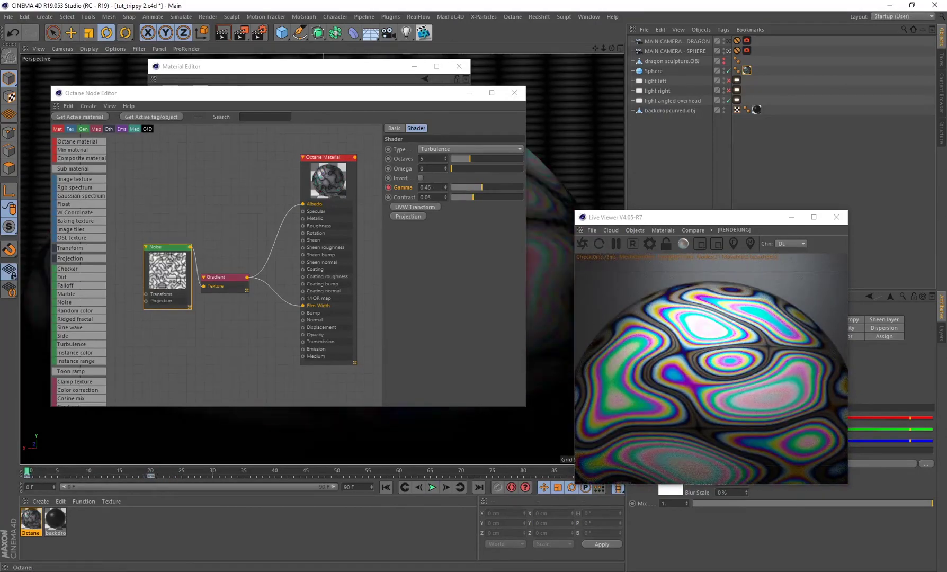
{"action": "mouse_move", "coordinate": [27, 473]}
{"action": "left_mouse_down"}
{"action": "mouse_move", "coordinate": [148, 477]}
{"action": "mouse_move", "coordinate": [28, 473]}
{"action": "left_mouse_up"}
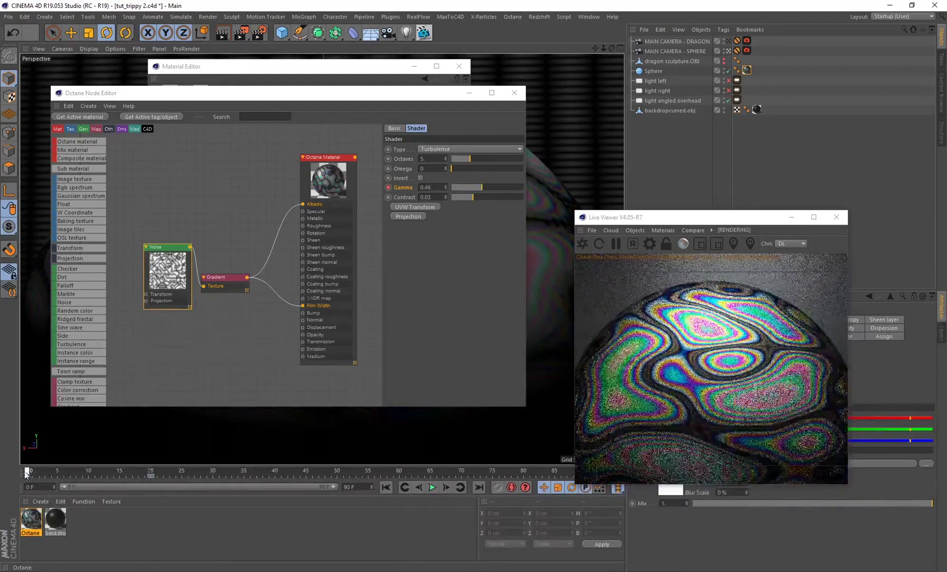